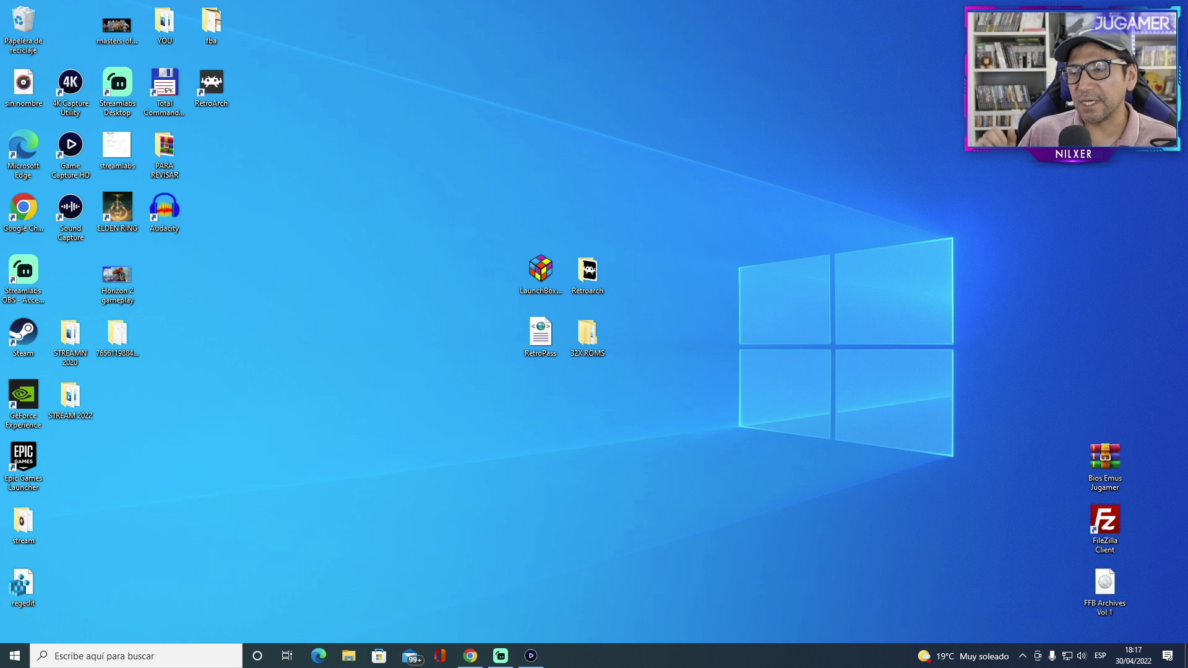
- Quick-format the NILXER (G:) drive as NTFS with a 4096-byte allocation unit size, keeping the volume label NILXER
click(348, 656)
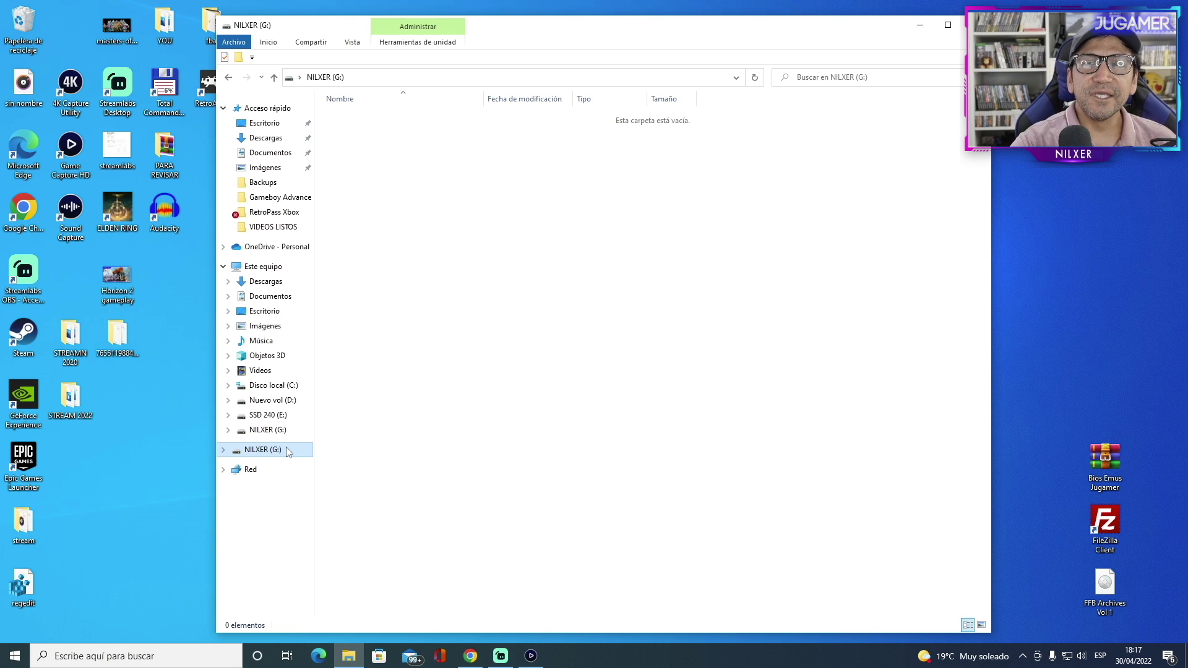
right_click(299, 450)
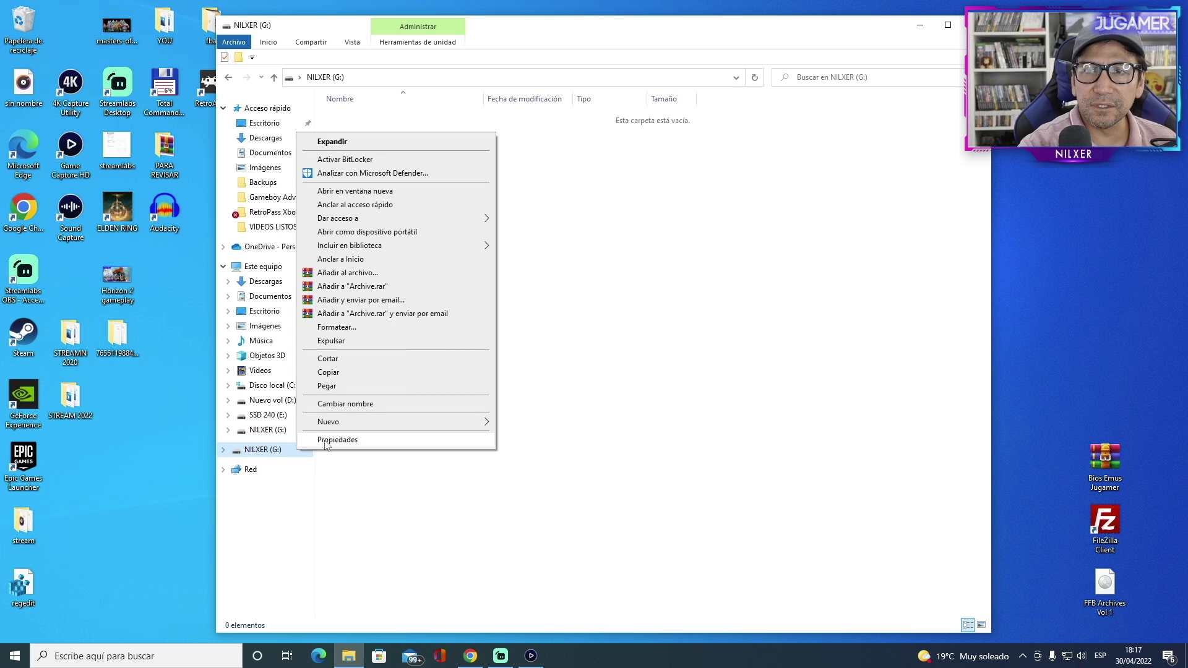
click(335, 328)
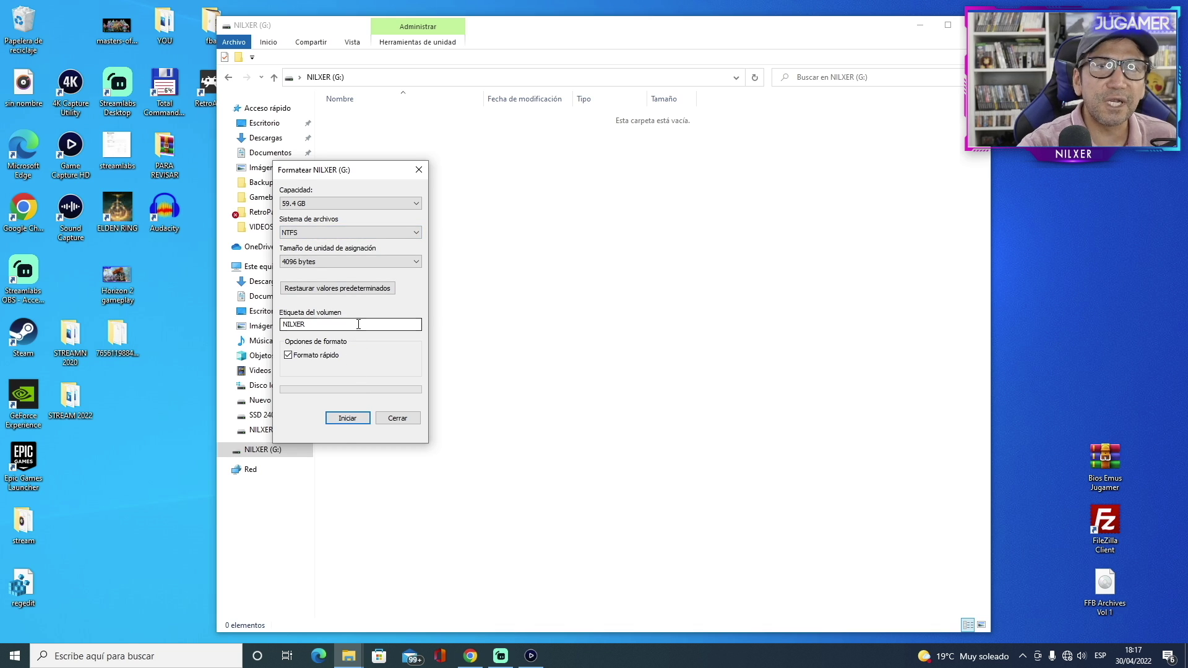
click(347, 418)
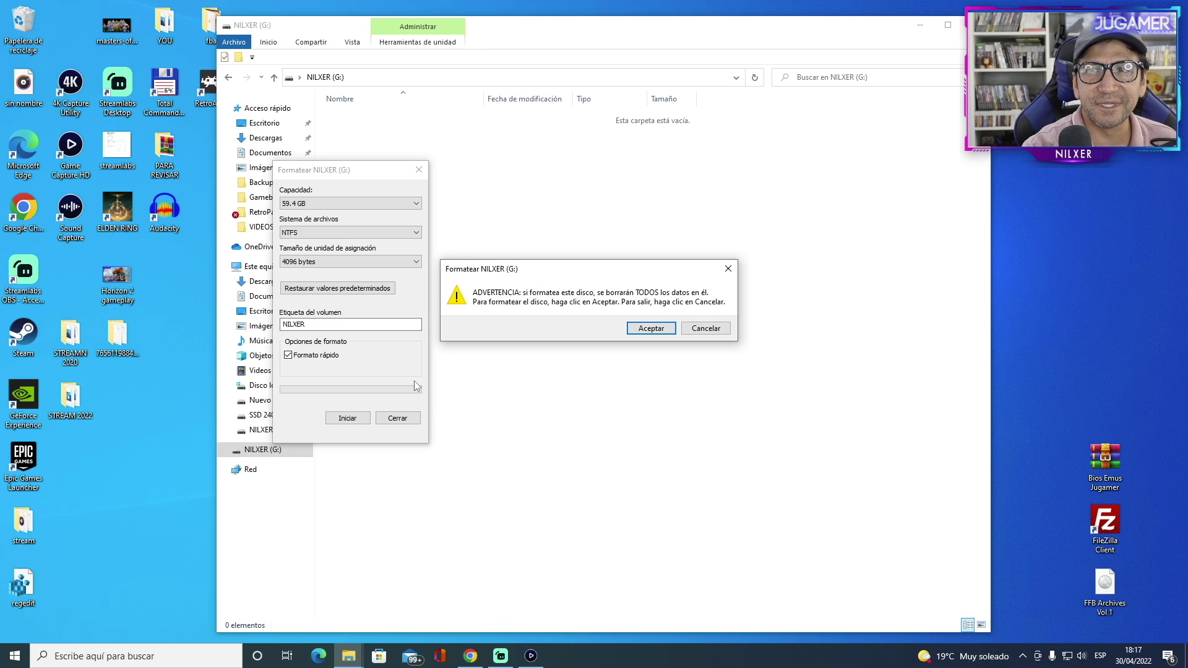
click(639, 331)
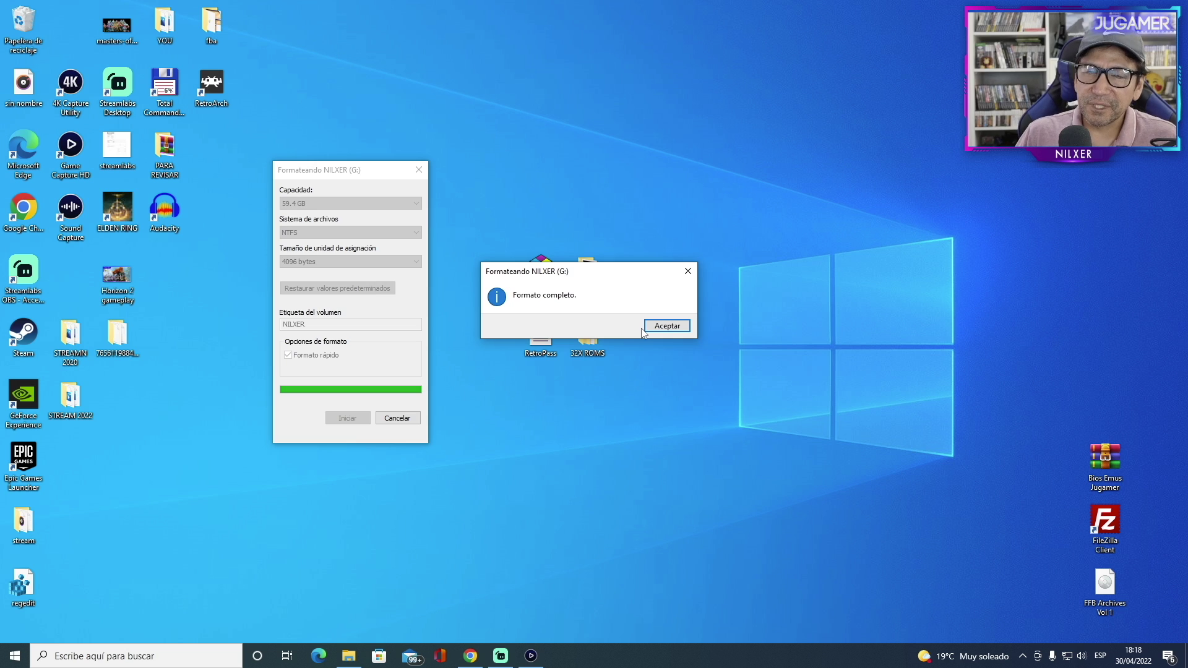
click(647, 328)
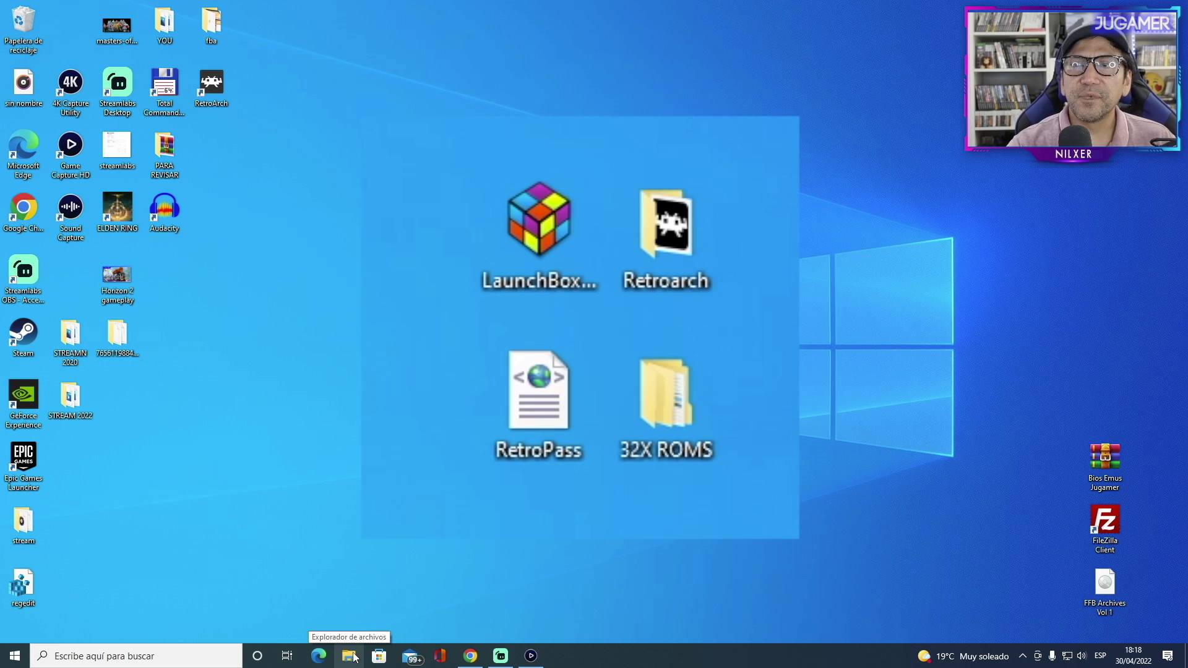
click(578, 242)
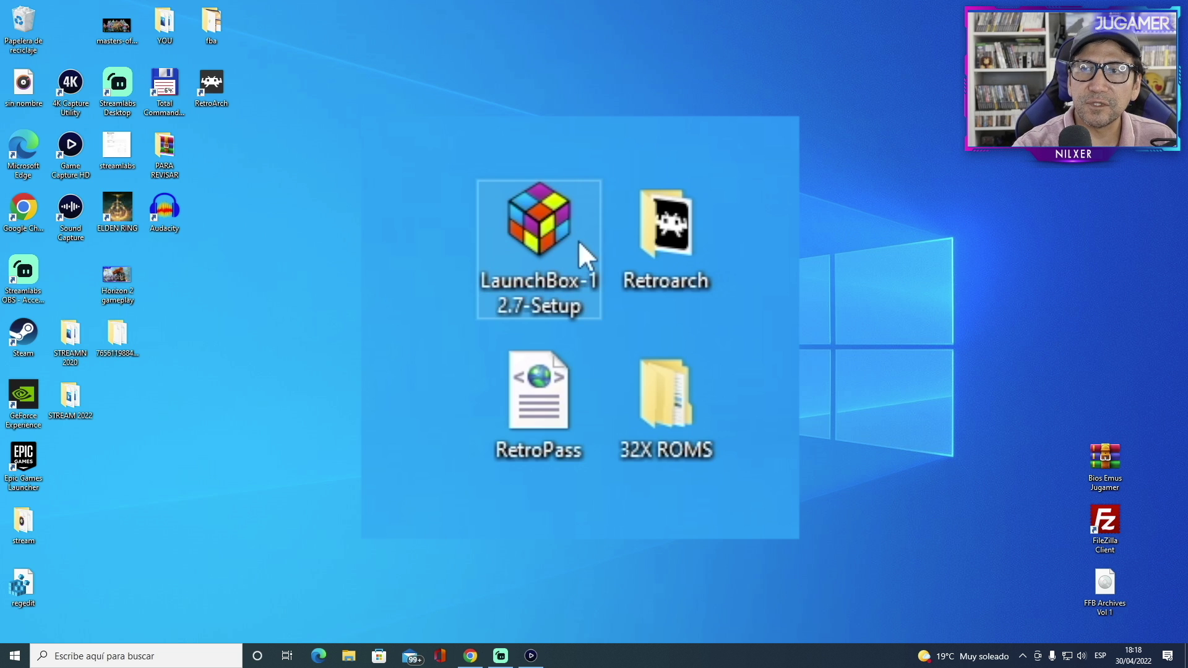
click(704, 226)
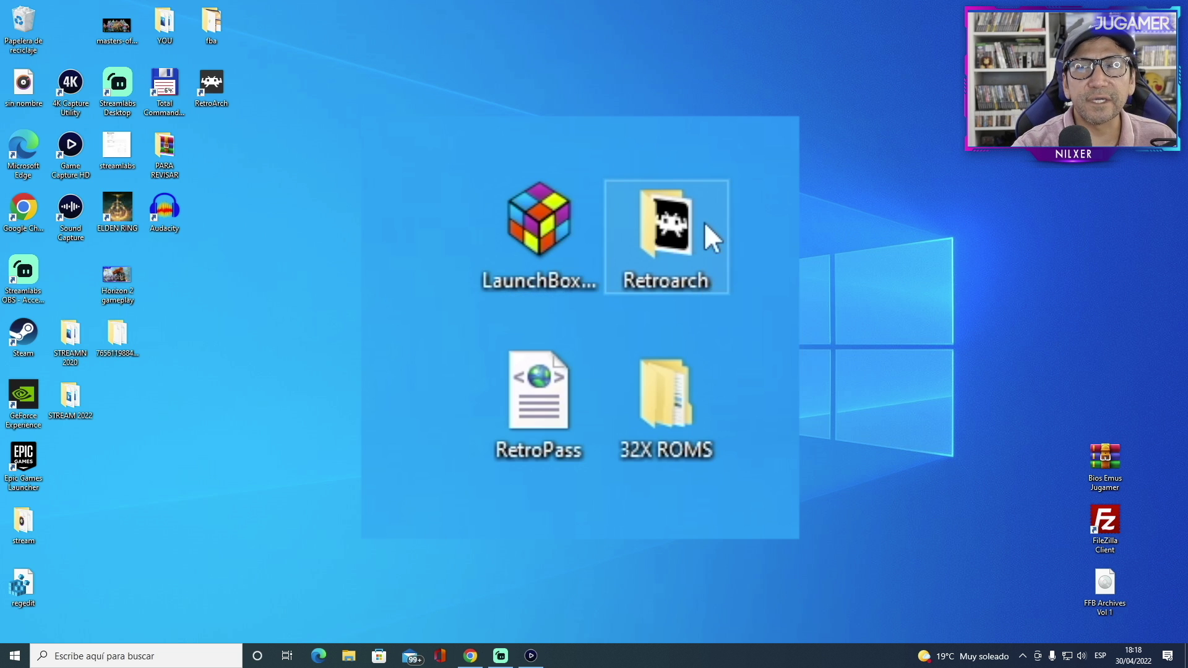
click(543, 405)
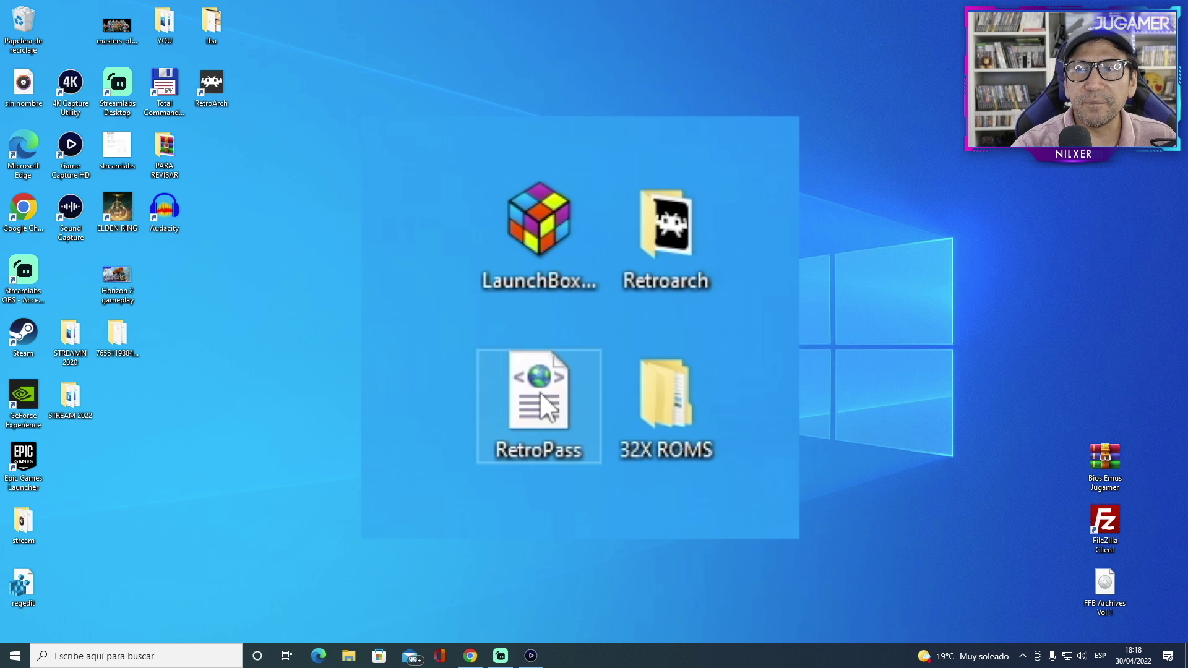
click(652, 368)
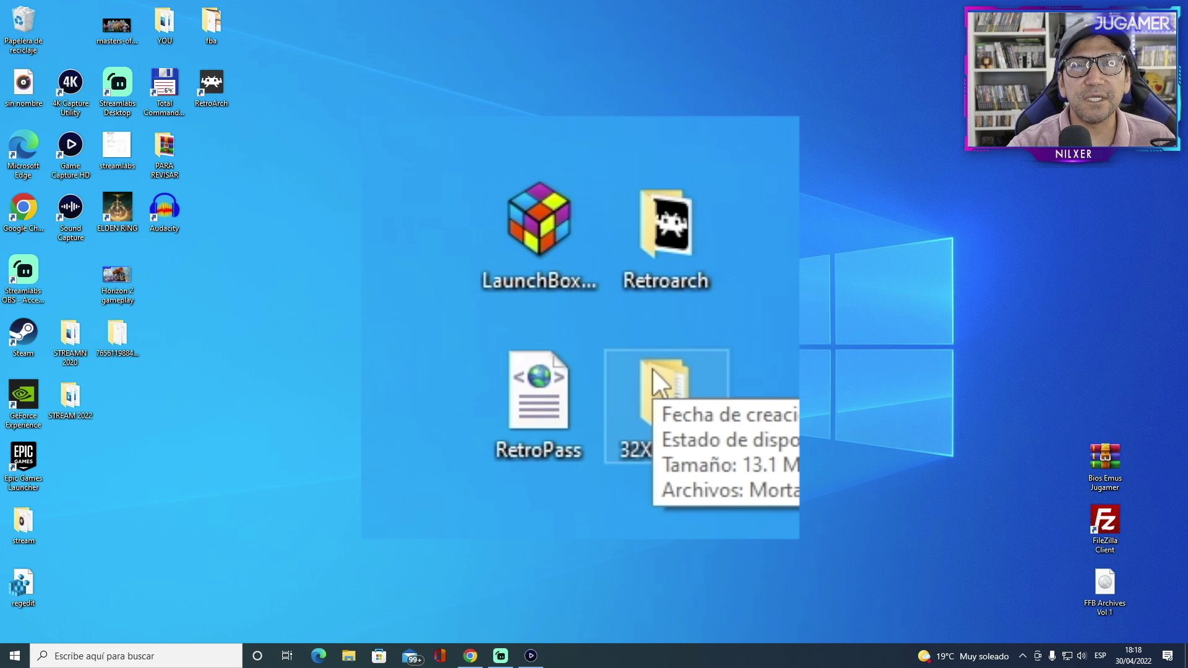
- Open the NILXER (G:) drive, narrow its window and place it beside the LaunchBox, Retroarch, RetroPass and 32X ROMS desktop items
double_click(654, 370)
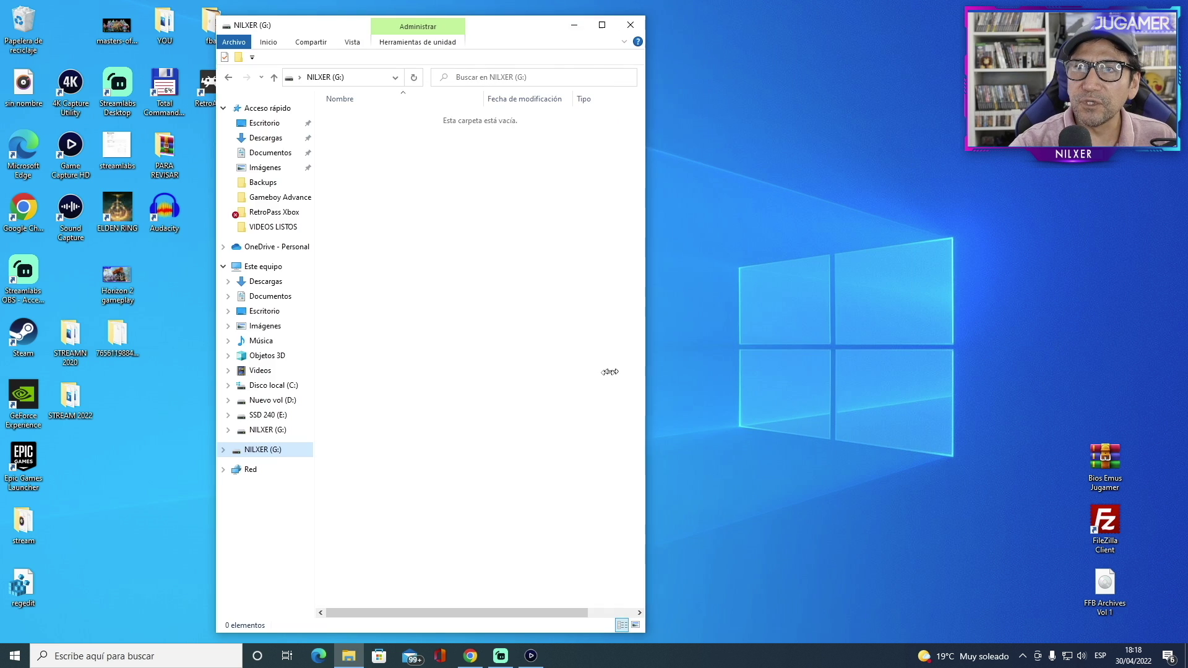
drag(609, 371, 597, 344)
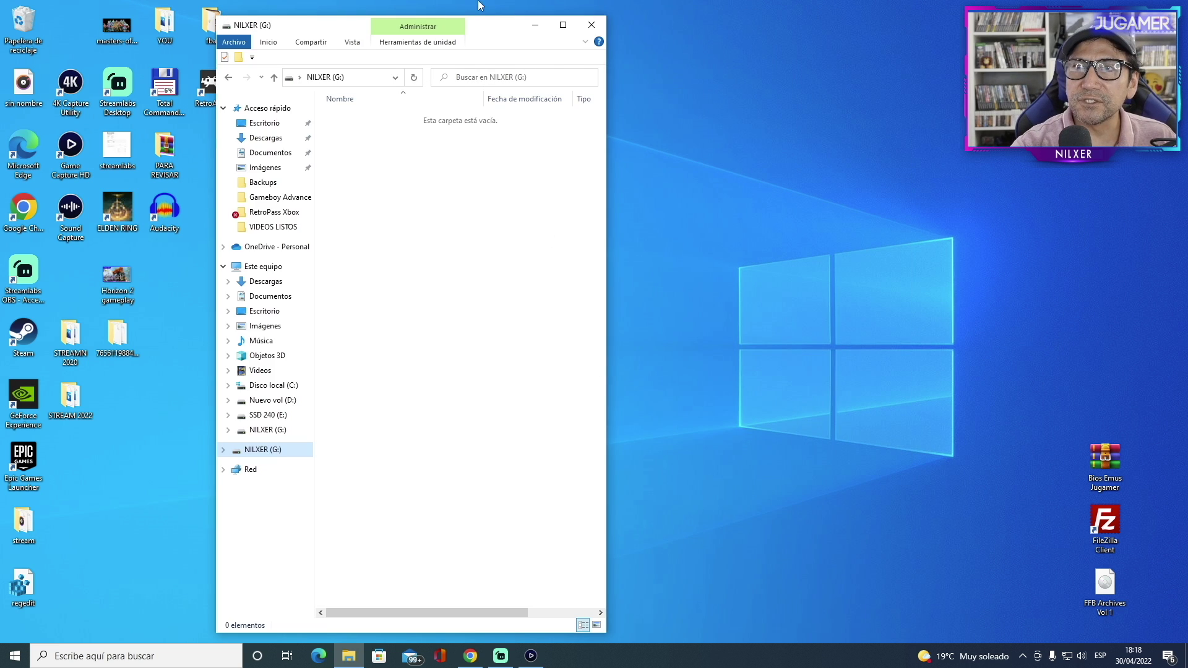
drag(505, 32, 1112, 13)
drag(648, 219, 470, 388)
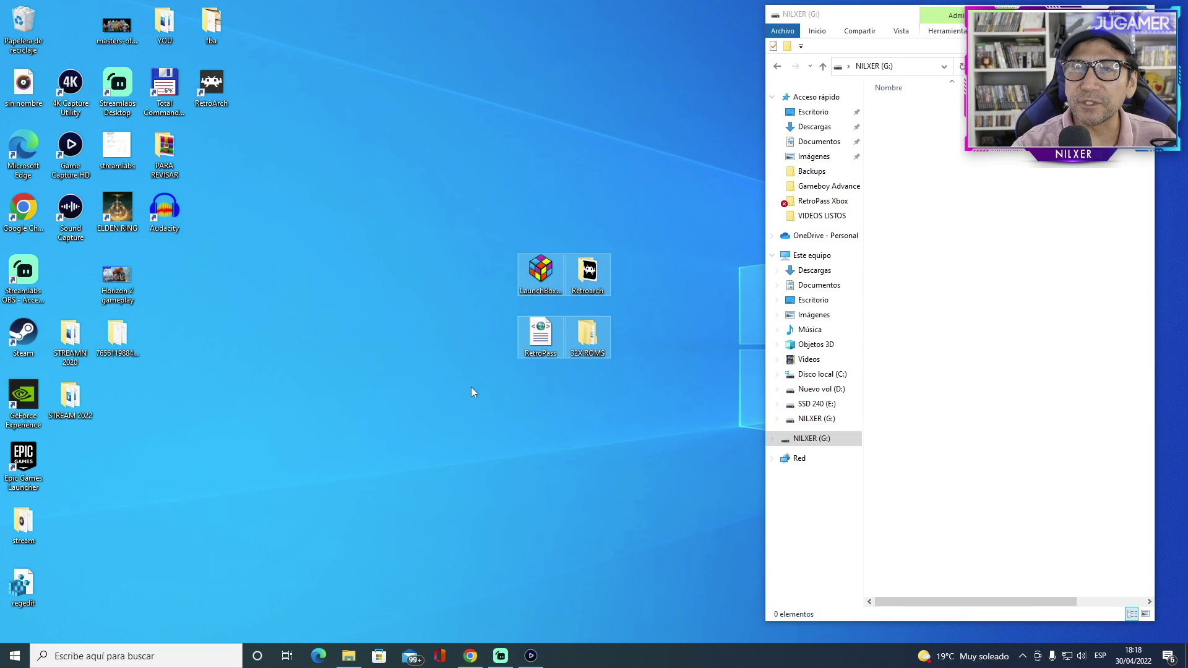
click(470, 390)
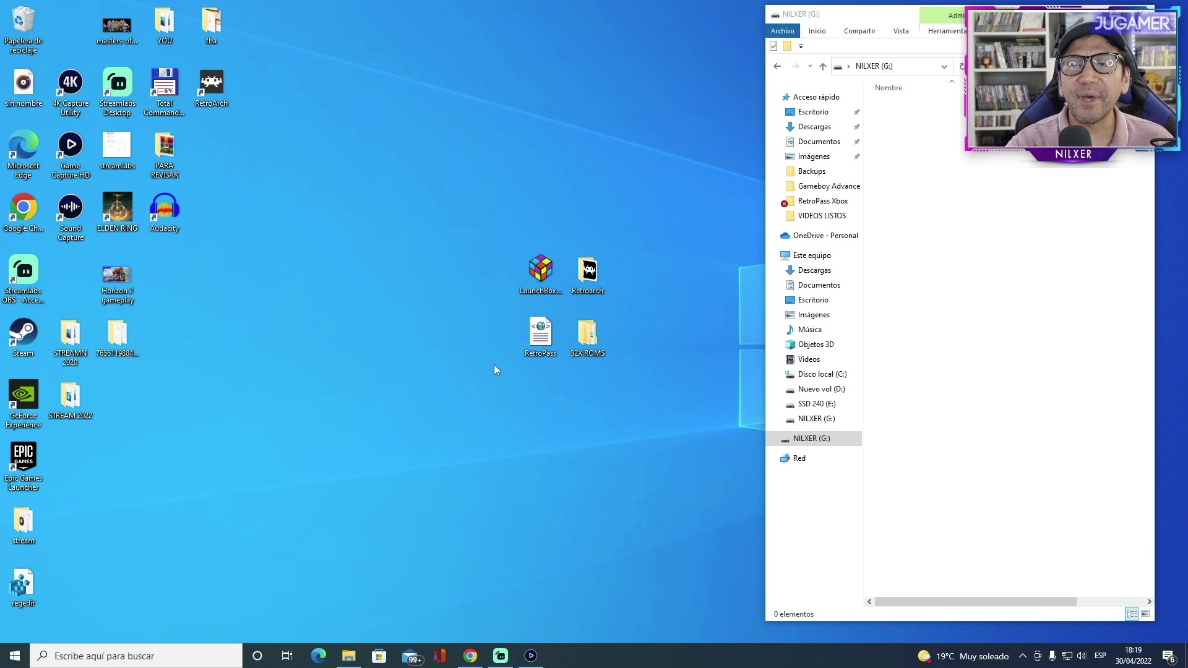
- Switch to Chrome, follow the ARCHIVOS link in the RetroPass tutorial and download LaunchBox-12.11-Setup.exe from the MediaFire folder
click(471, 656)
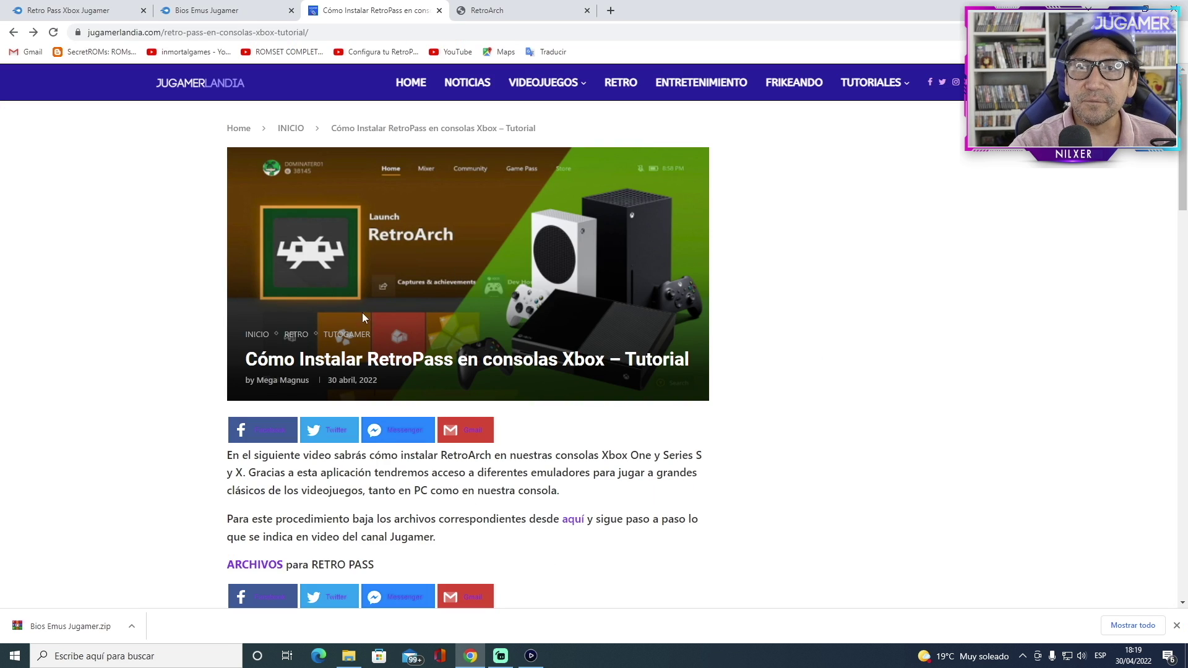
click(259, 565)
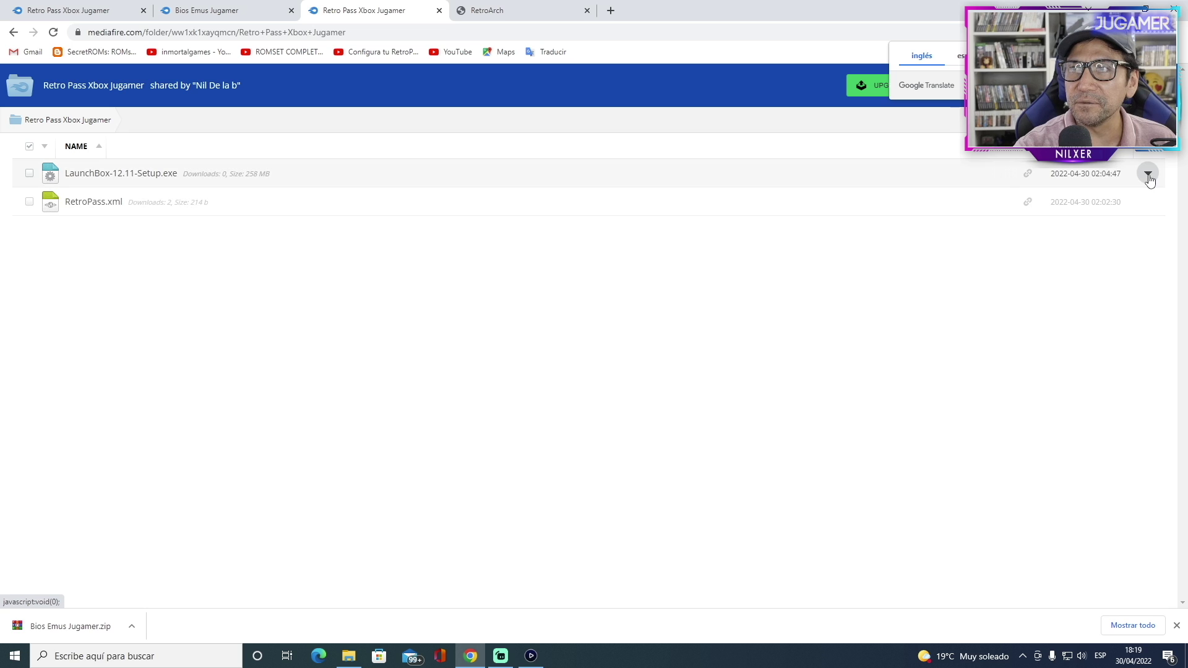
click(1148, 173)
click(1122, 238)
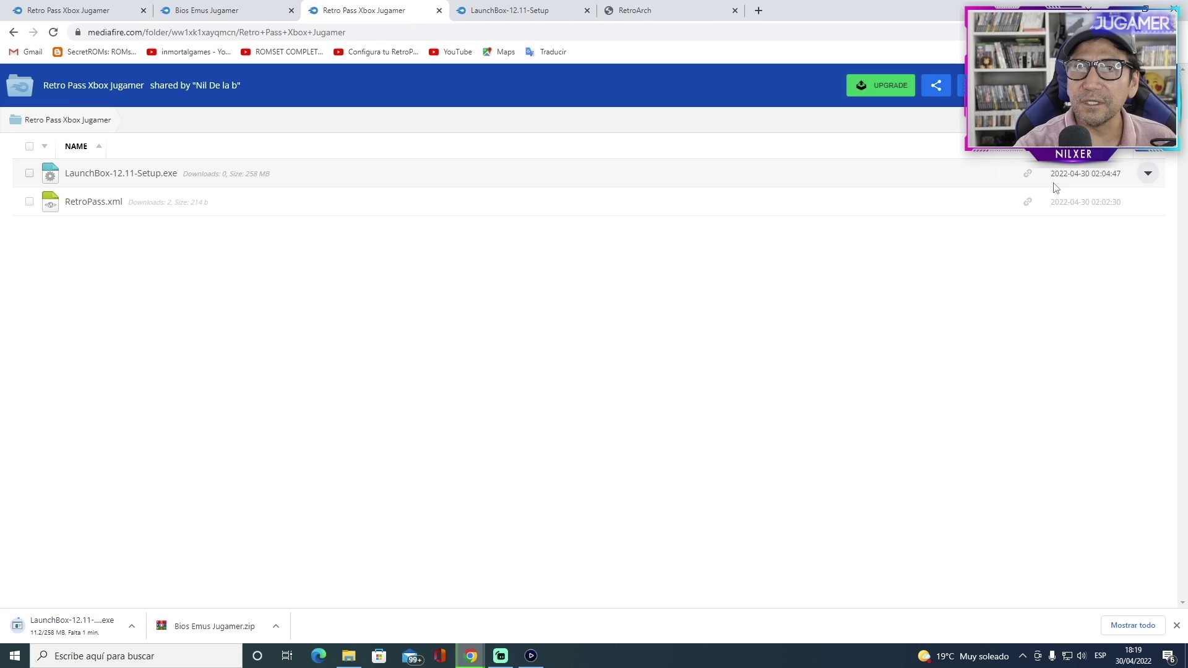
- Download RetroPass.xml from the shared Retro Pass Xbox Jugamer folder
click(1146, 204)
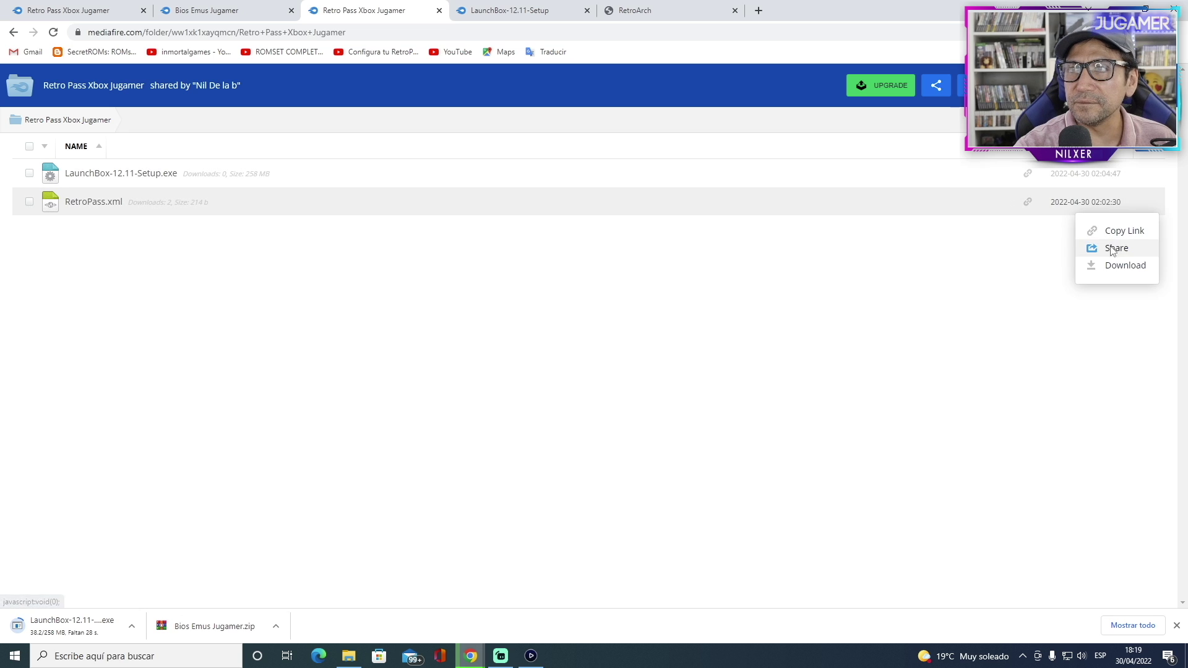
click(1117, 265)
click(753, 166)
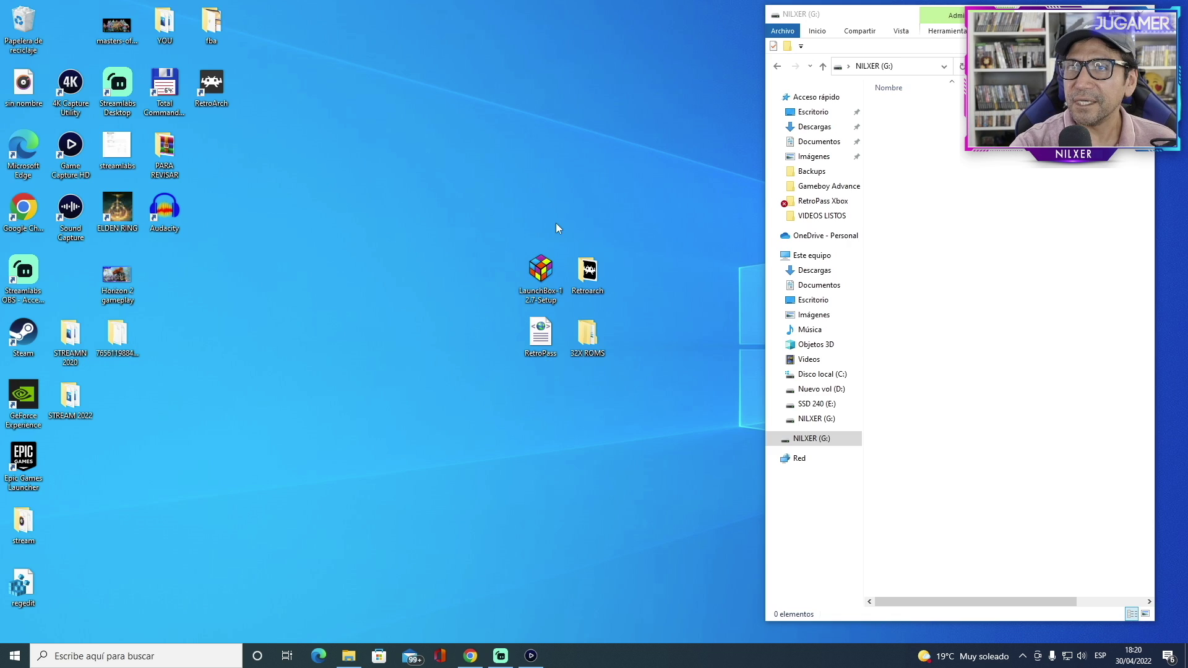
- Copy the RetroPass file from the desktop into the root of the NILXER (G:) drive
drag(557, 224, 506, 389)
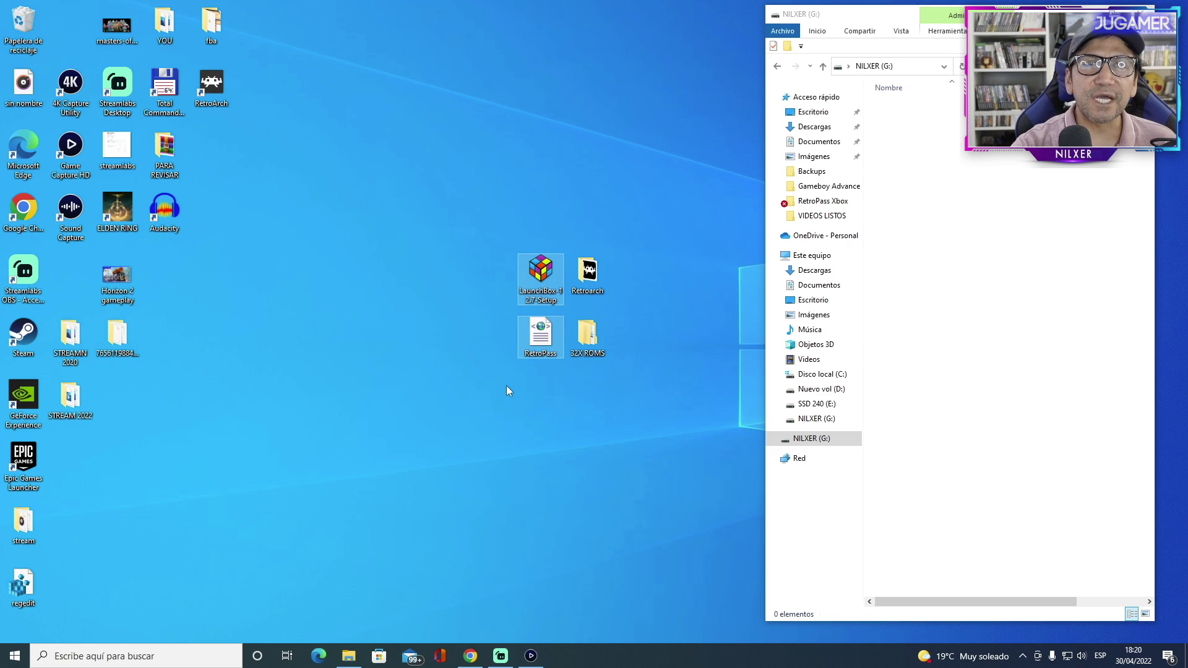
click(513, 379)
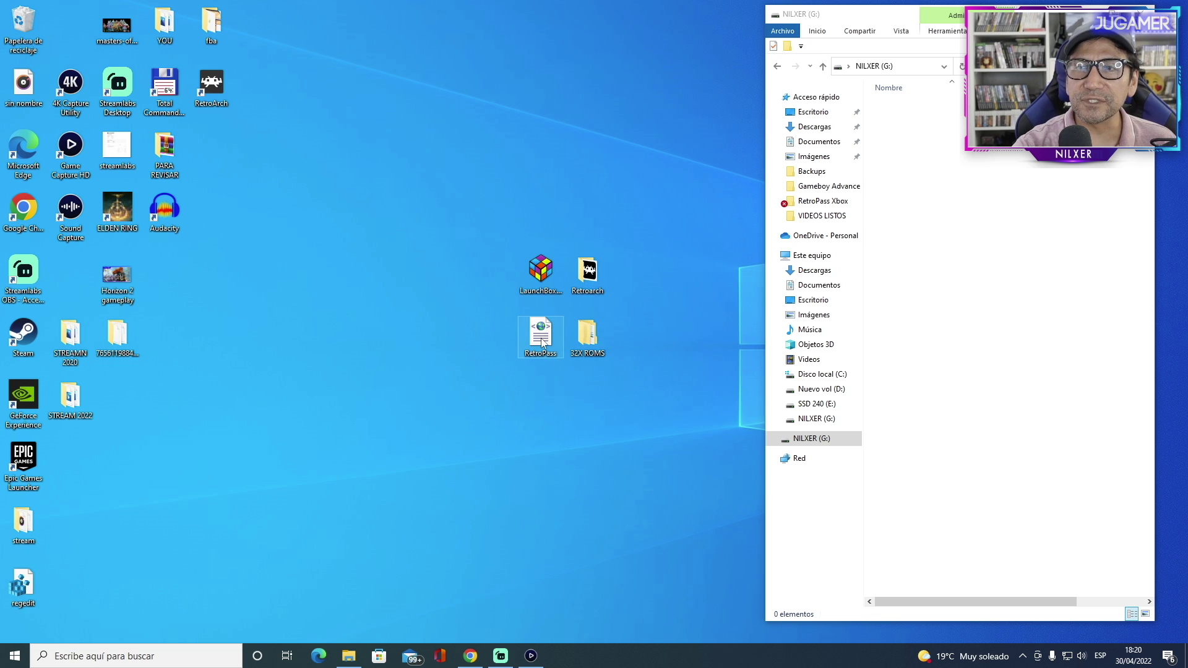
drag(542, 342, 969, 186)
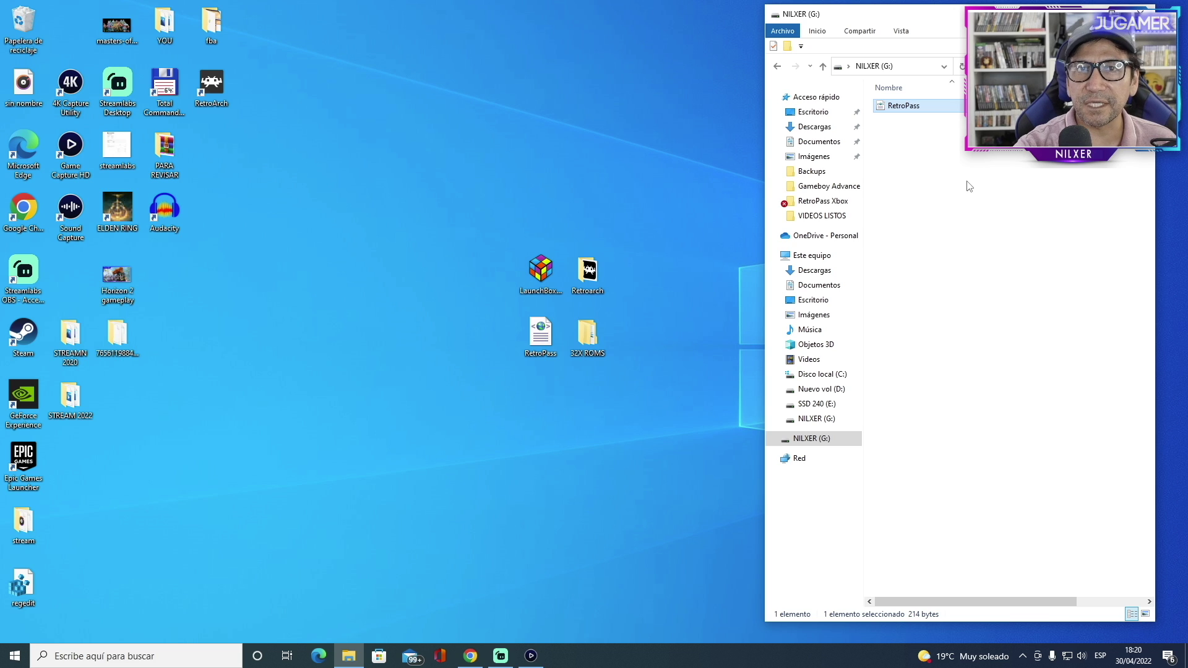
- Run the LaunchBox 12.7 setup from the desktop as administrator, in Español, and accept its licence agreement
right_click(542, 283)
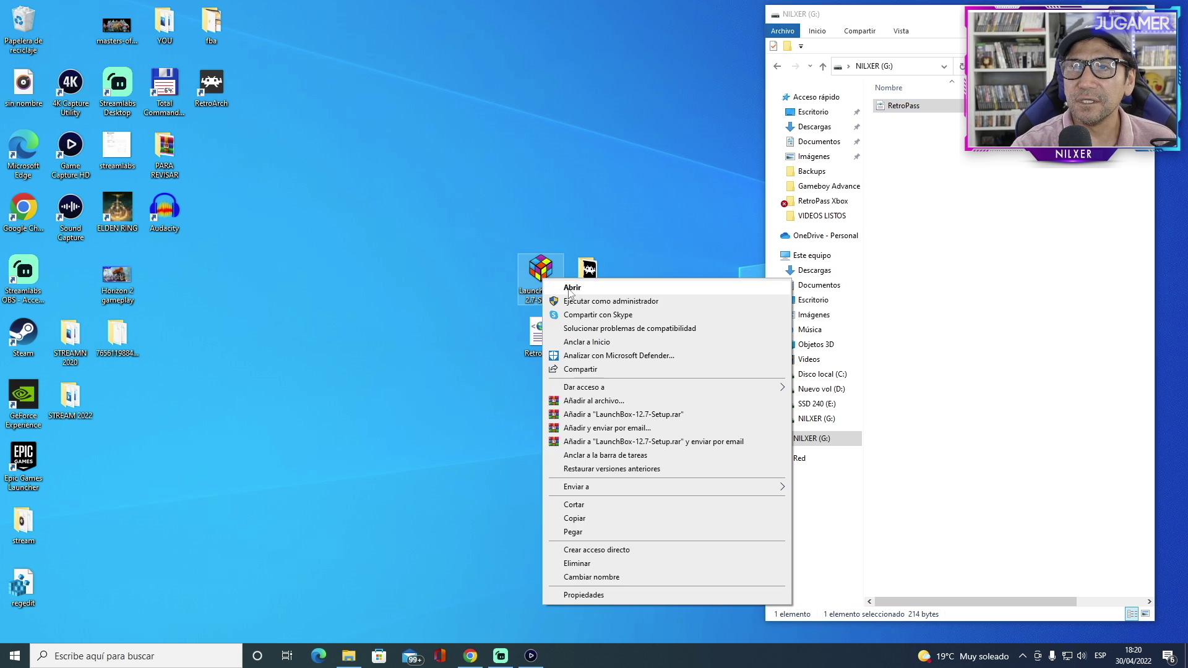
click(596, 303)
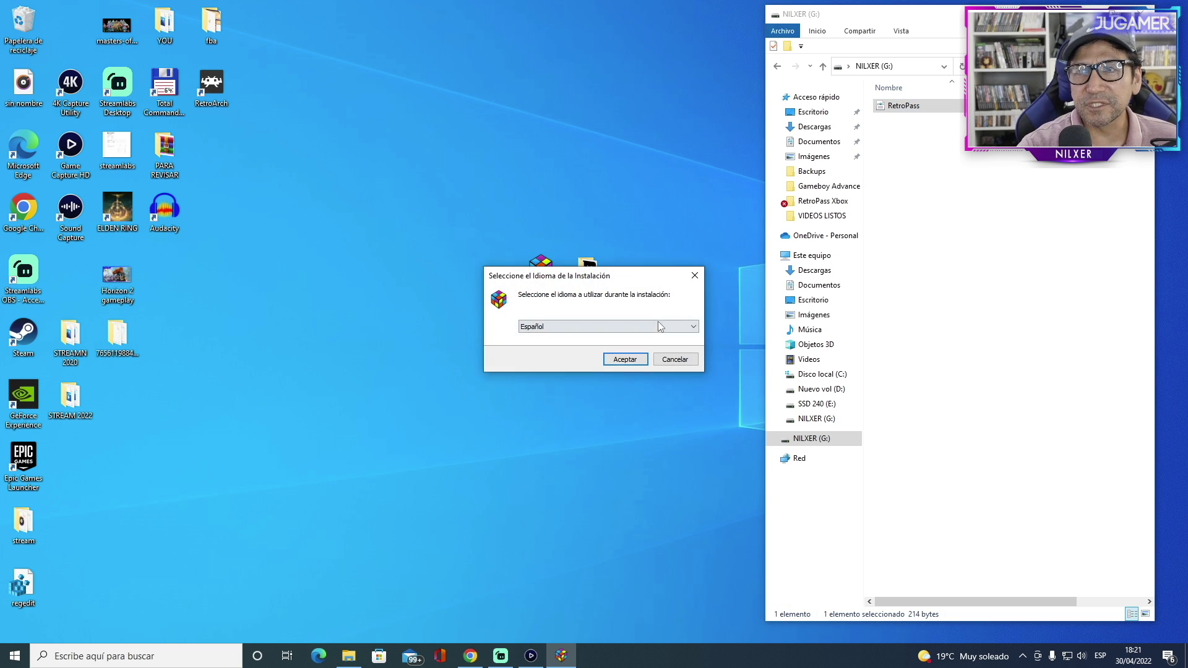
click(612, 358)
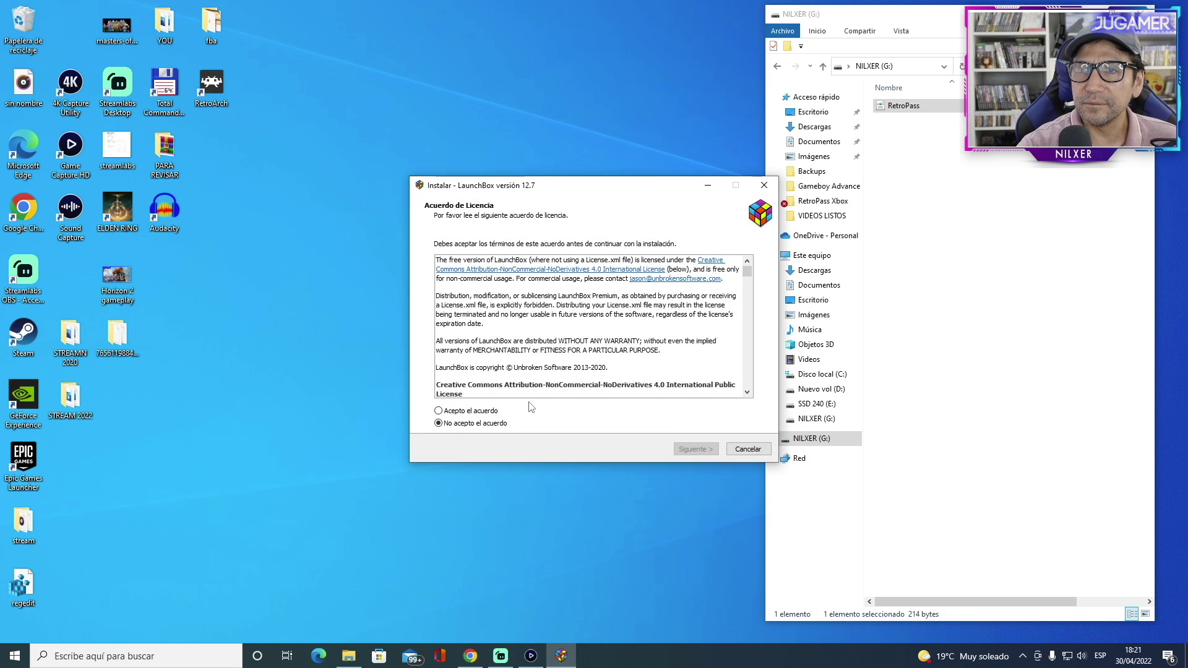
click(492, 411)
click(696, 449)
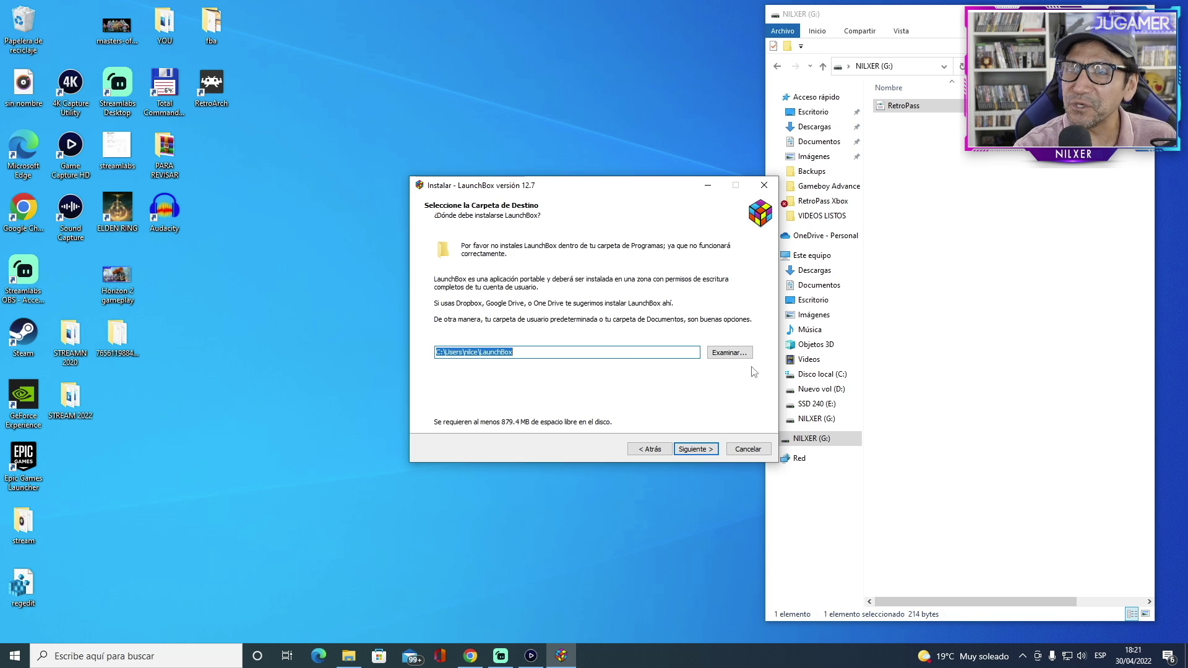
- Set the LaunchBox installation folder to G:\LaunchBox by choosing the NILXER (G:) drive
click(730, 352)
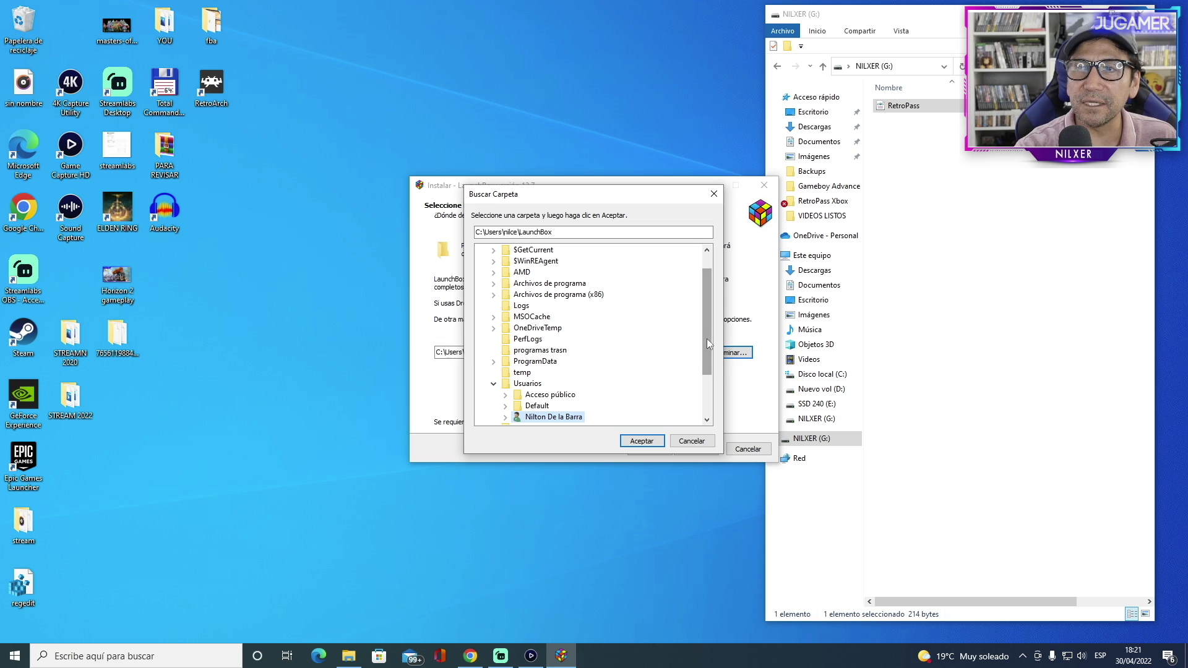
scroll(707, 344, down, 2)
click(536, 419)
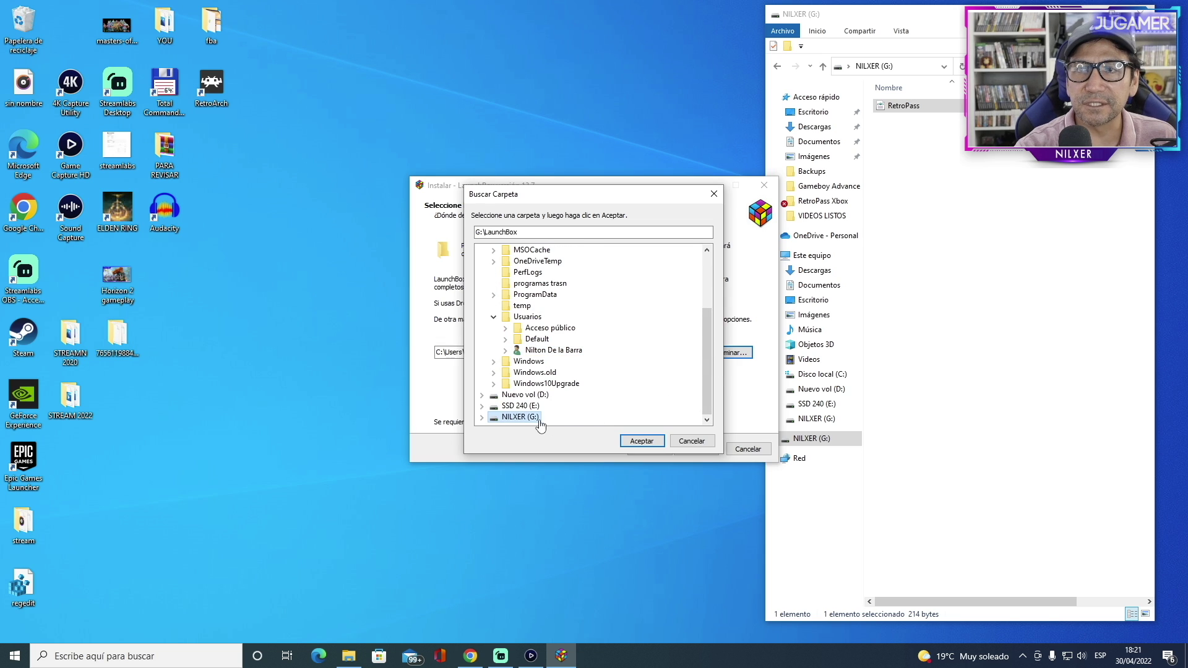
click(648, 443)
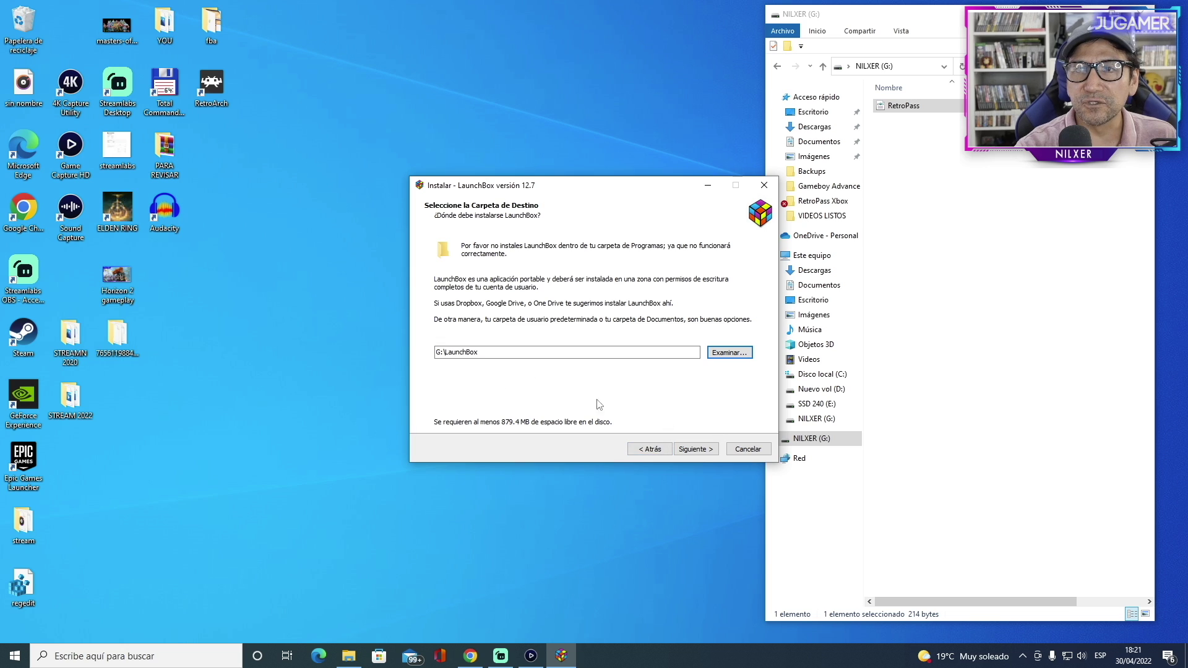
- Carry out the LaunchBox installation, dismiss the Agregar Juegos window and close LaunchBox
click(703, 451)
click(703, 453)
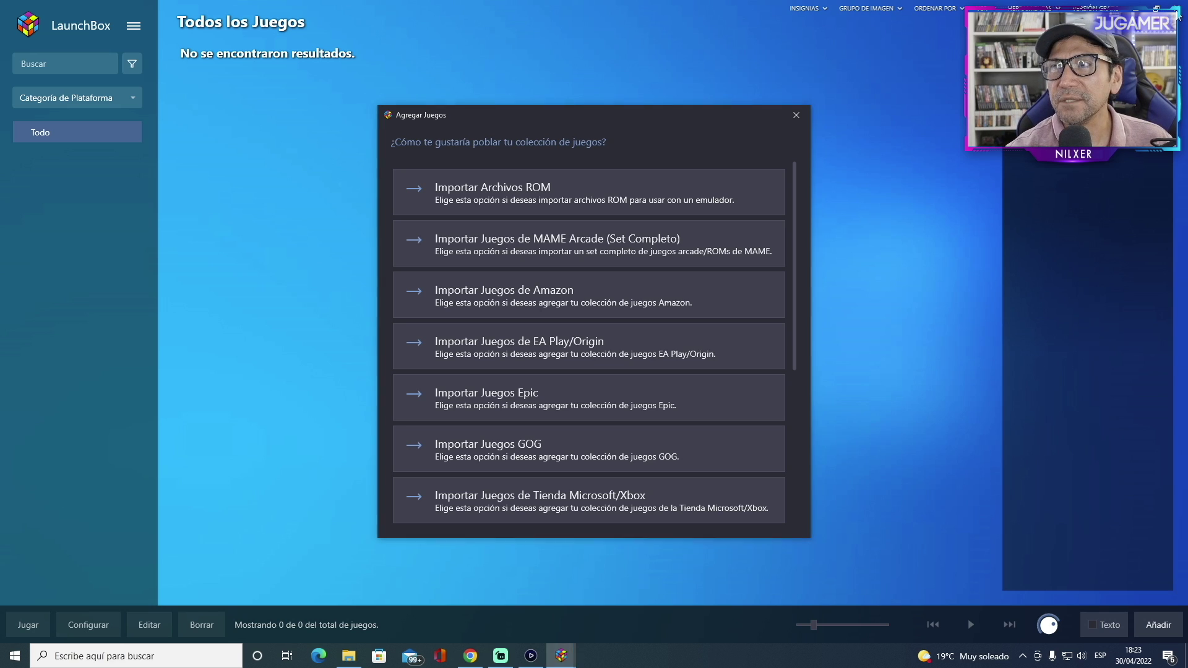
click(796, 115)
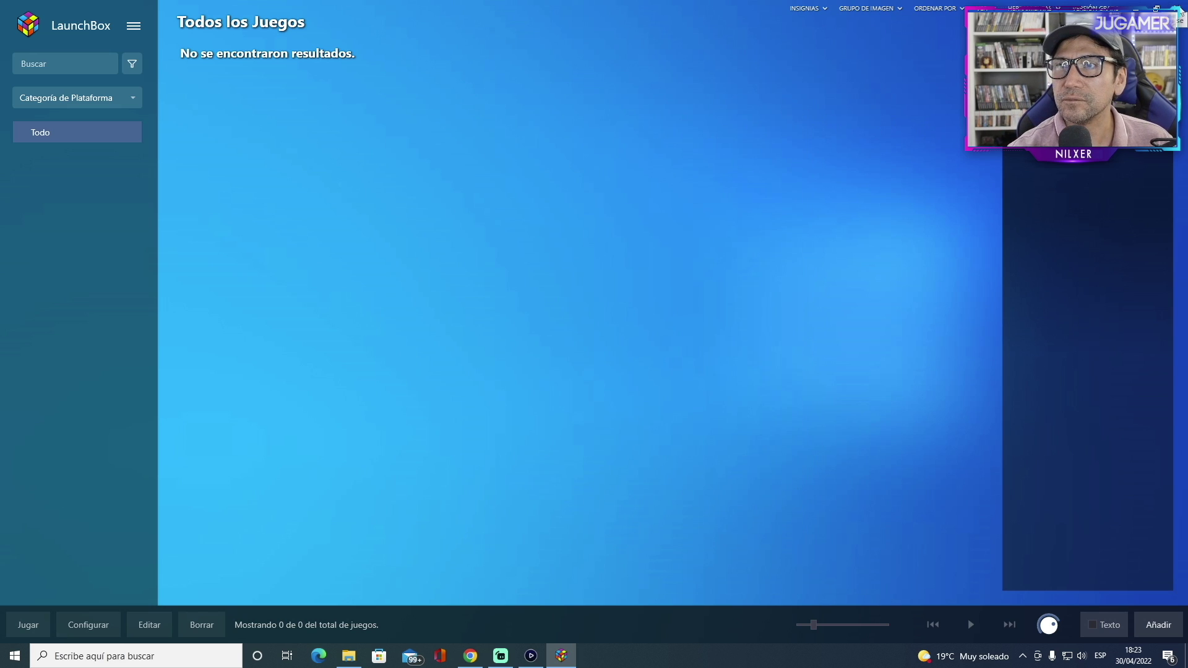
click(1179, 10)
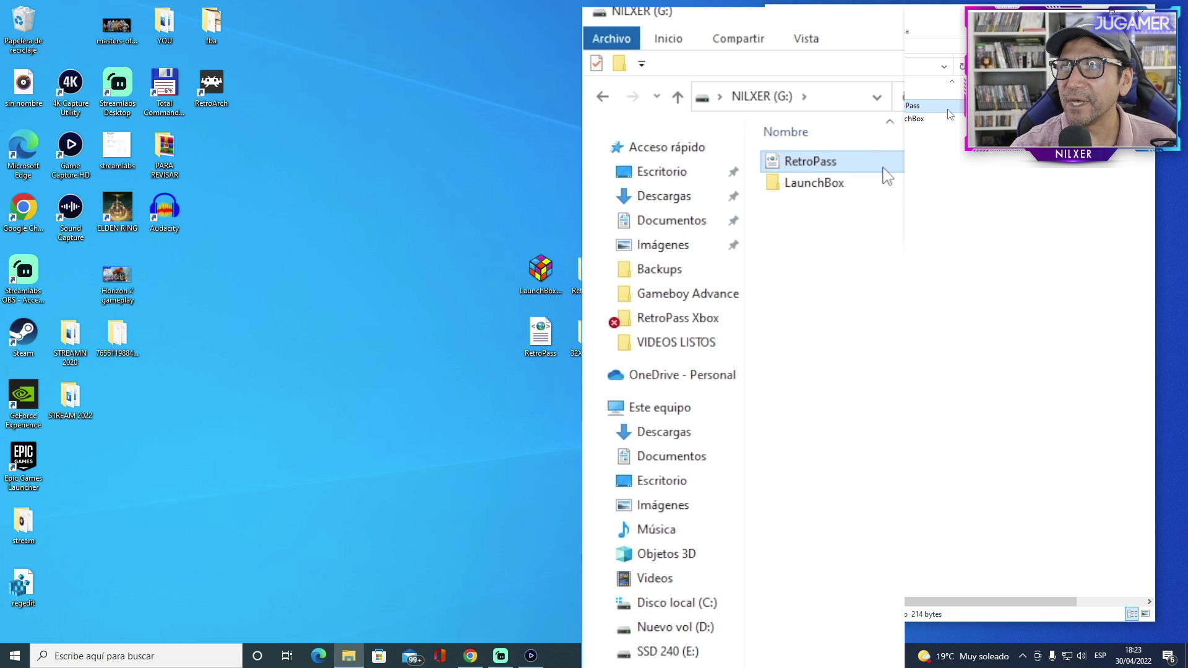
- Open the LaunchBox folder on the NILXER (G:) drive and select the LaunchBox application inside it
click(949, 111)
click(938, 121)
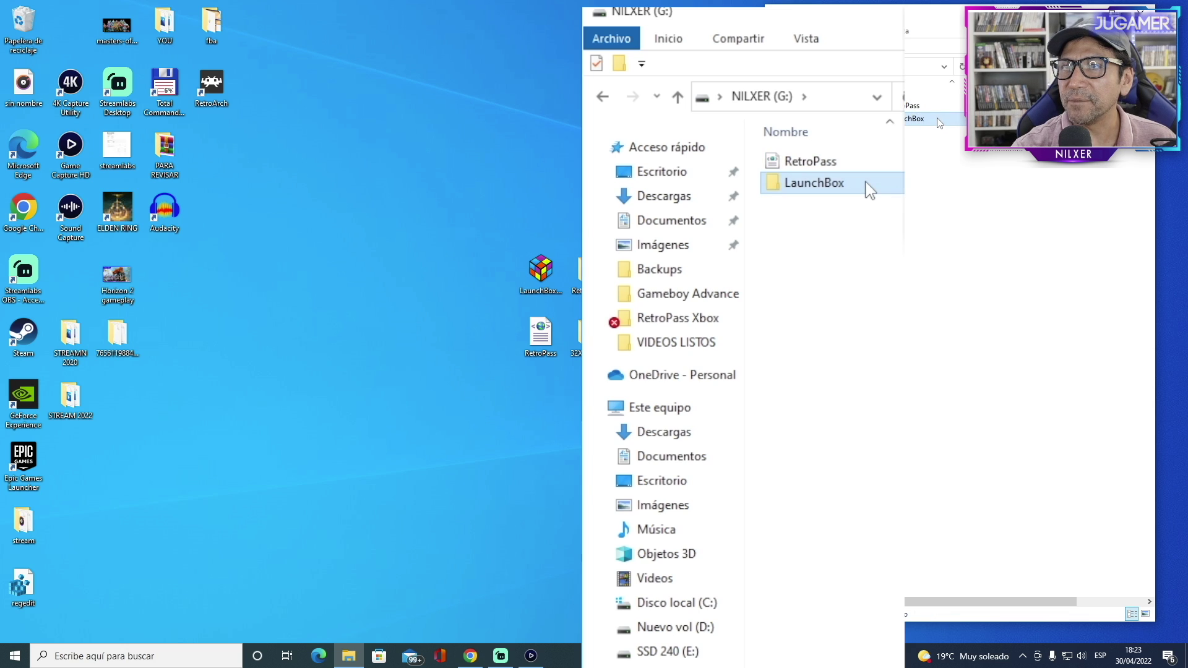
double_click(938, 121)
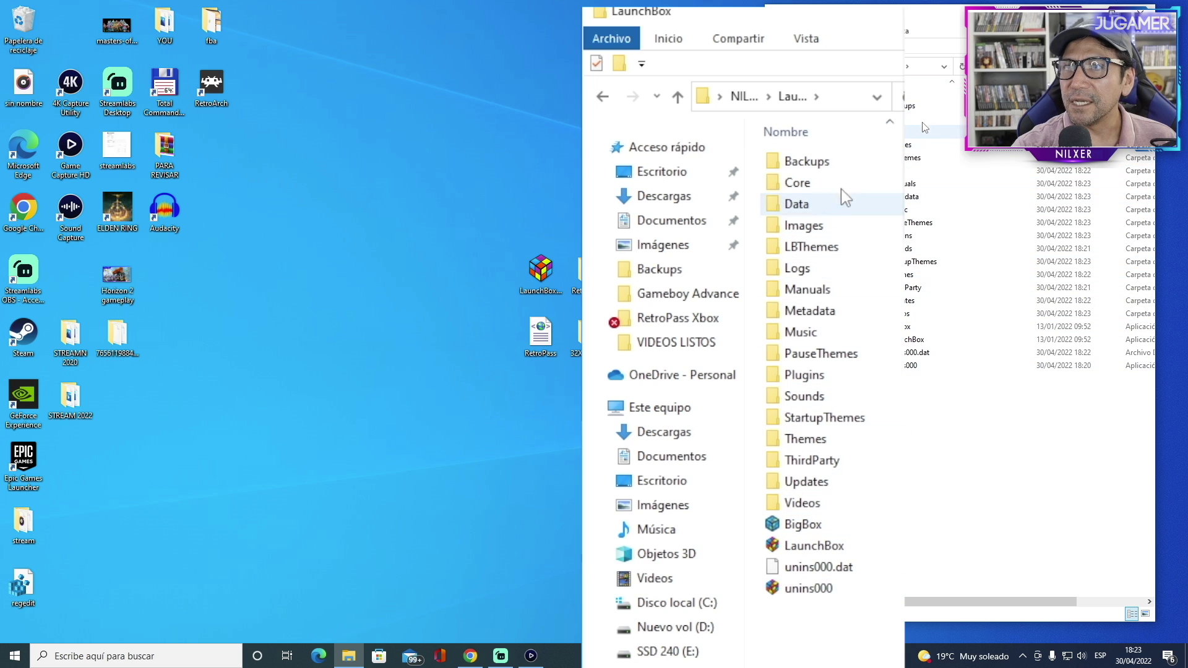
click(869, 553)
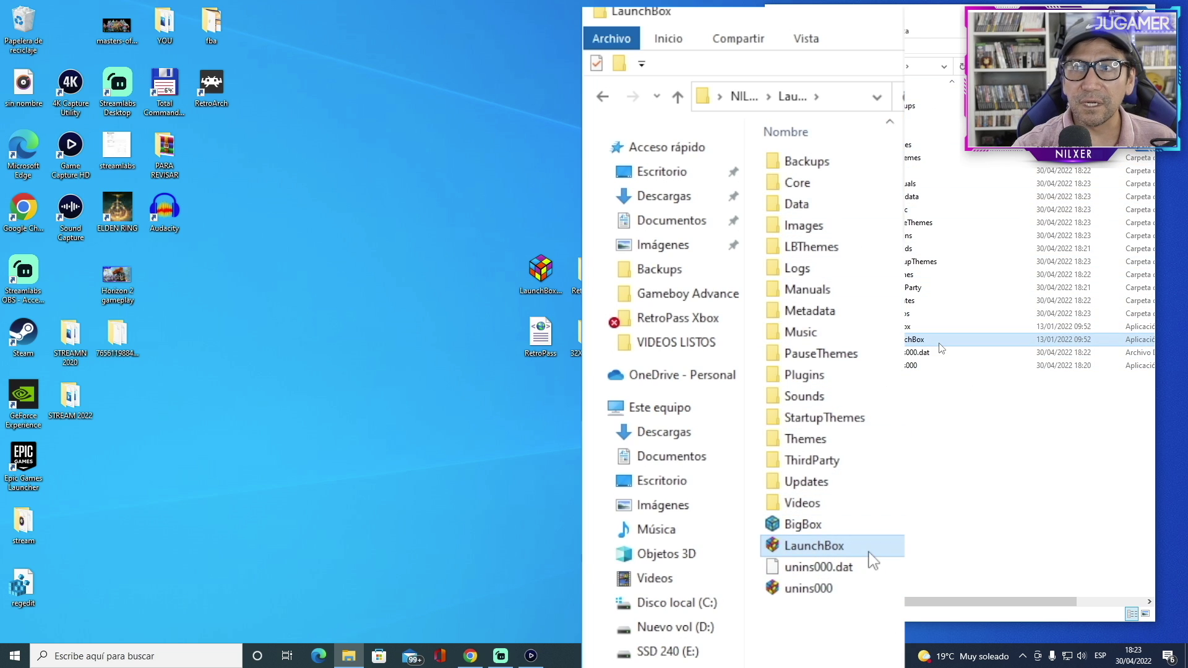
- Switch to Chrome and download the 64-bit RetroArch installer for Windows from the downloads page of retroarch.com
click(944, 403)
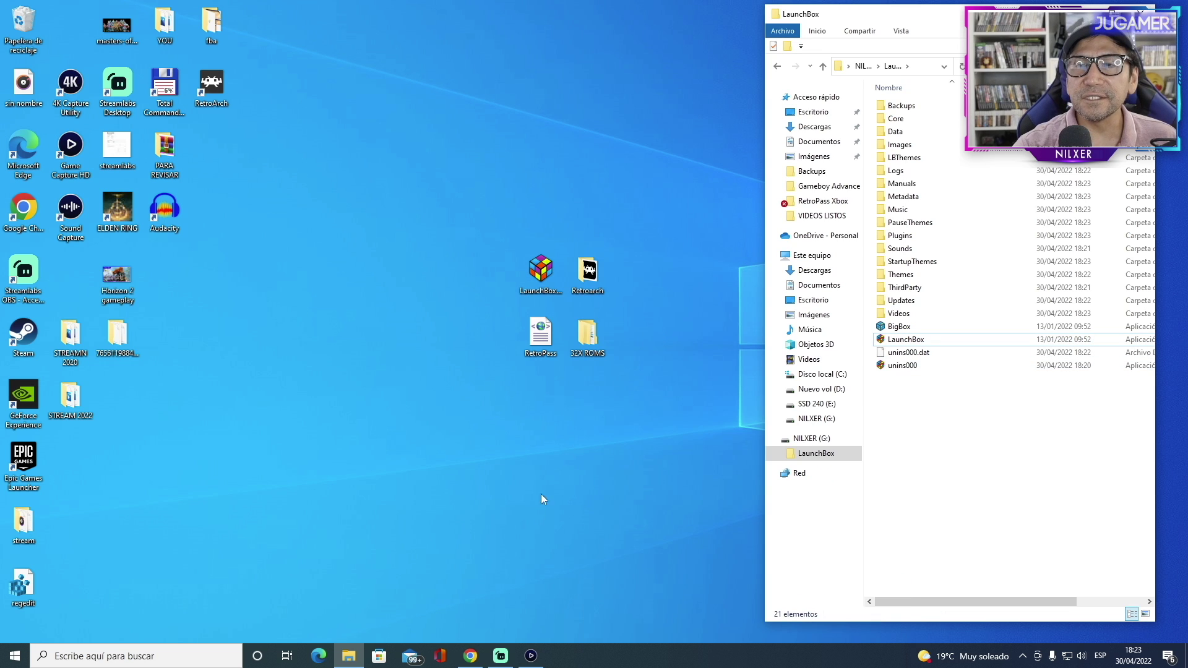
click(471, 656)
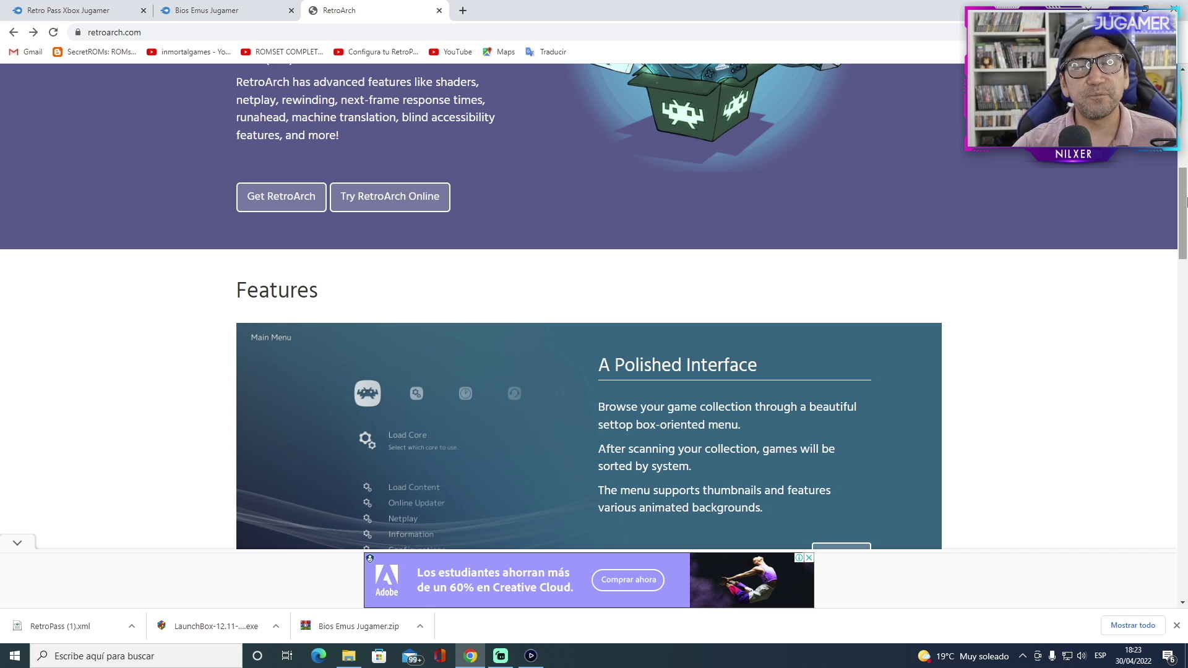
drag(1186, 200, 1174, 176)
click(288, 342)
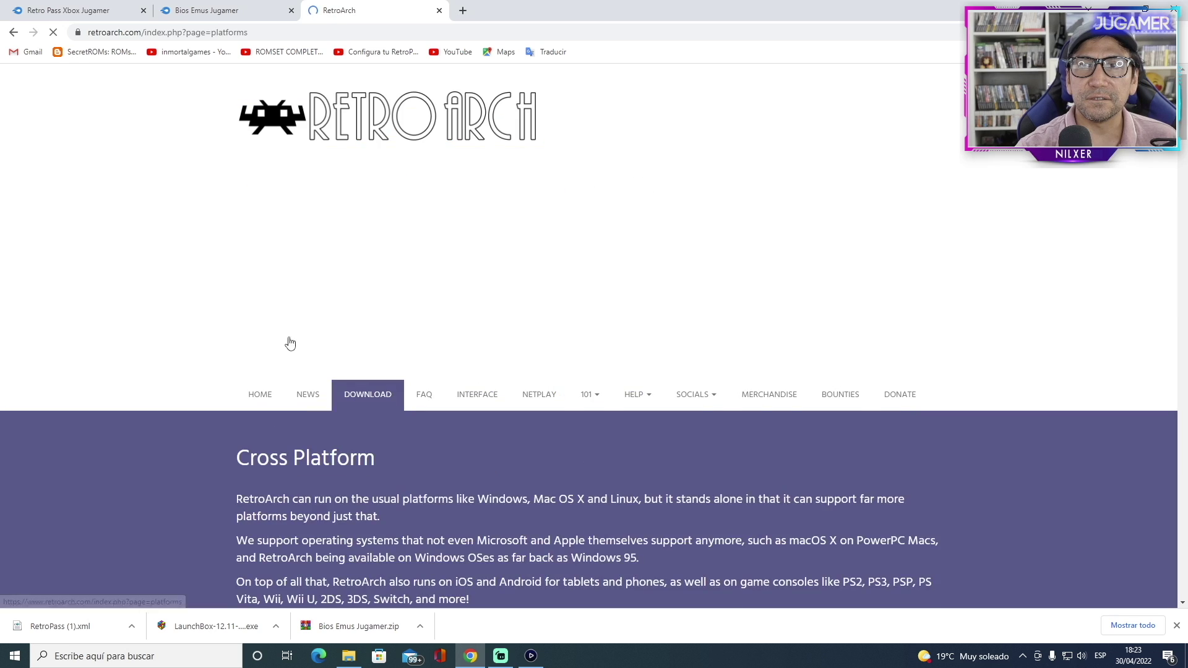
drag(1185, 91, 1184, 201)
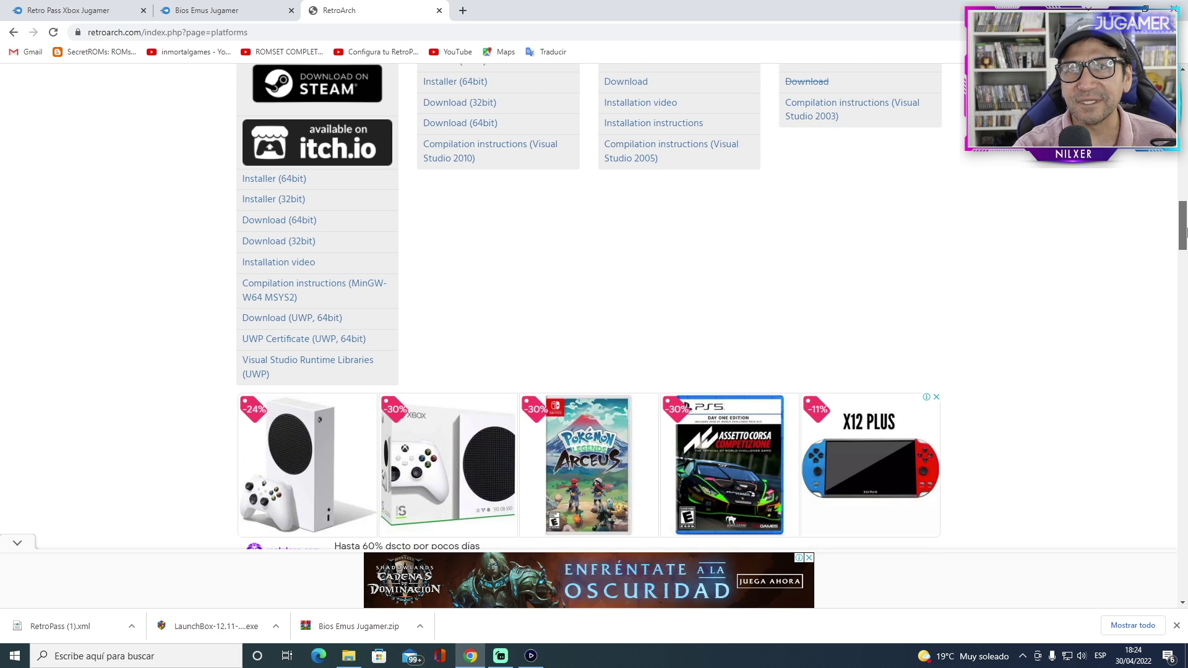
scroll(549, 401, up, 2)
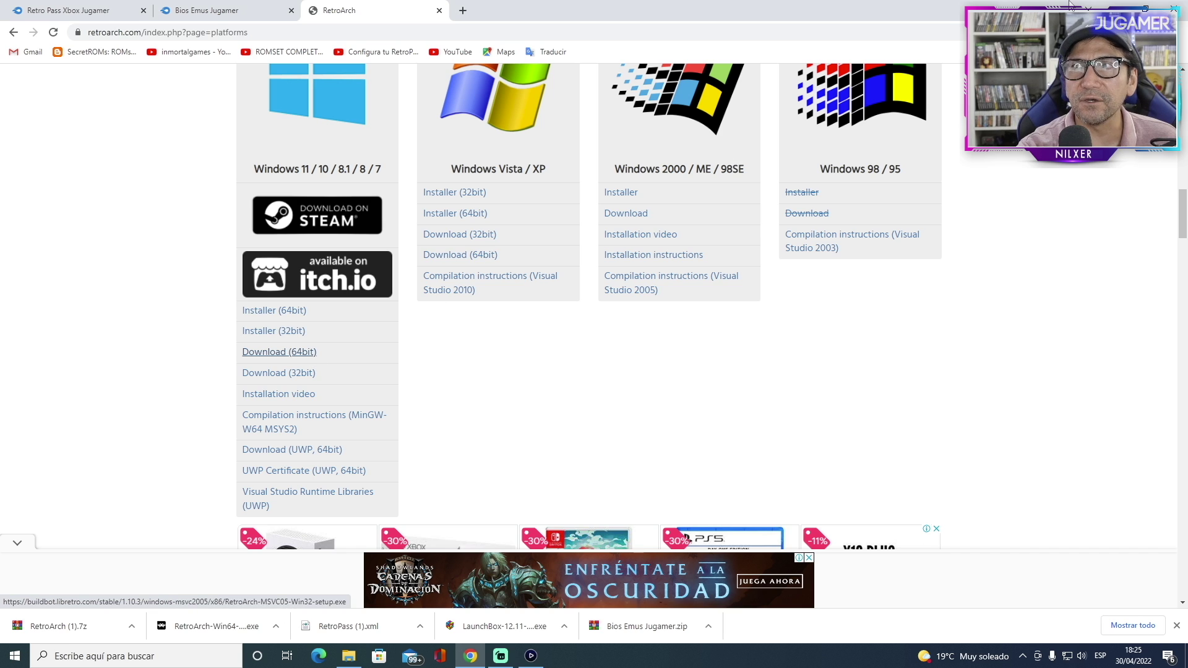
right_click(135, 626)
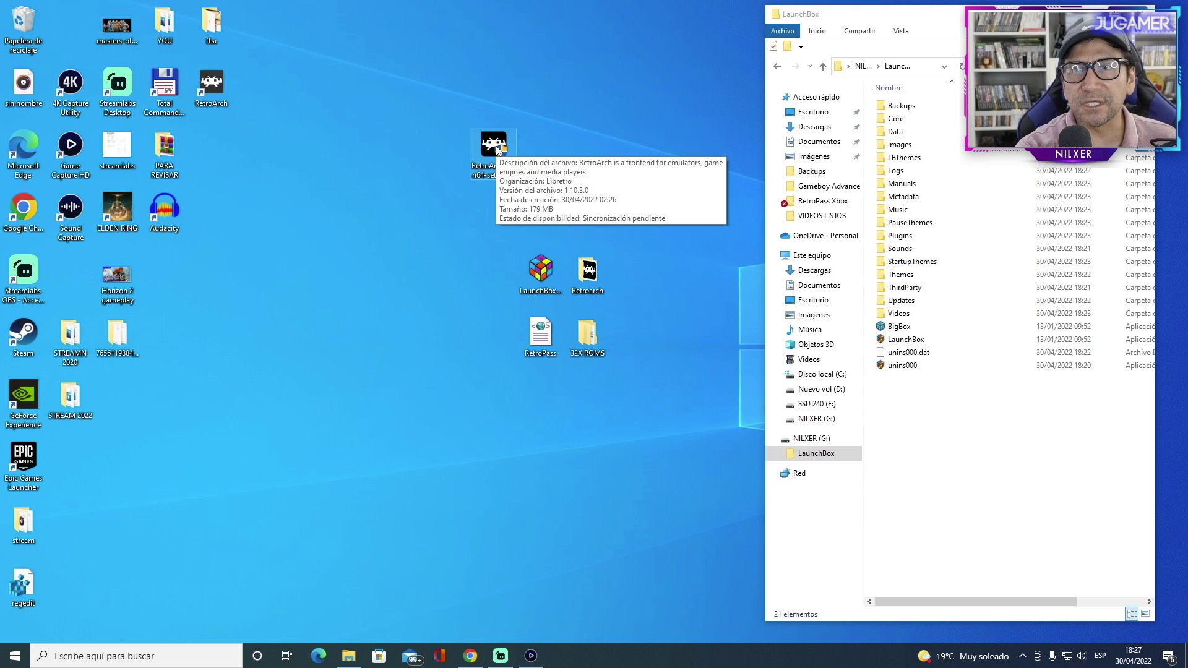
- Run the RetroArch Win64 setup from the desktop and proceed to the choice of install location
click(497, 149)
right_click(498, 150)
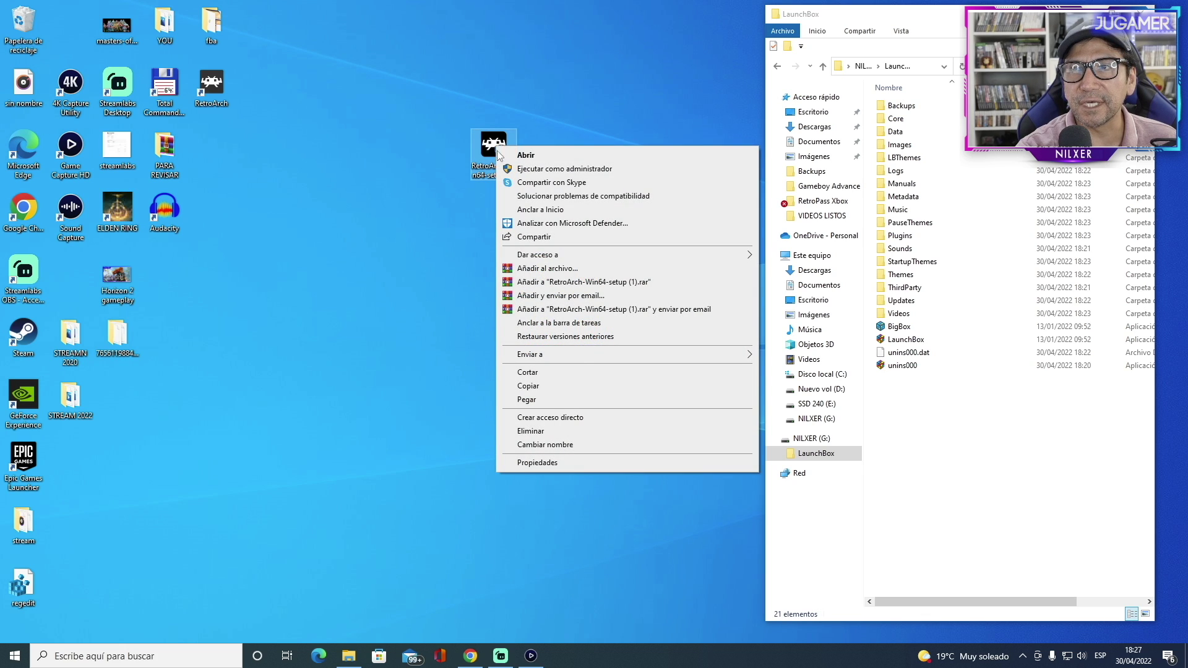
click(526, 154)
click(664, 427)
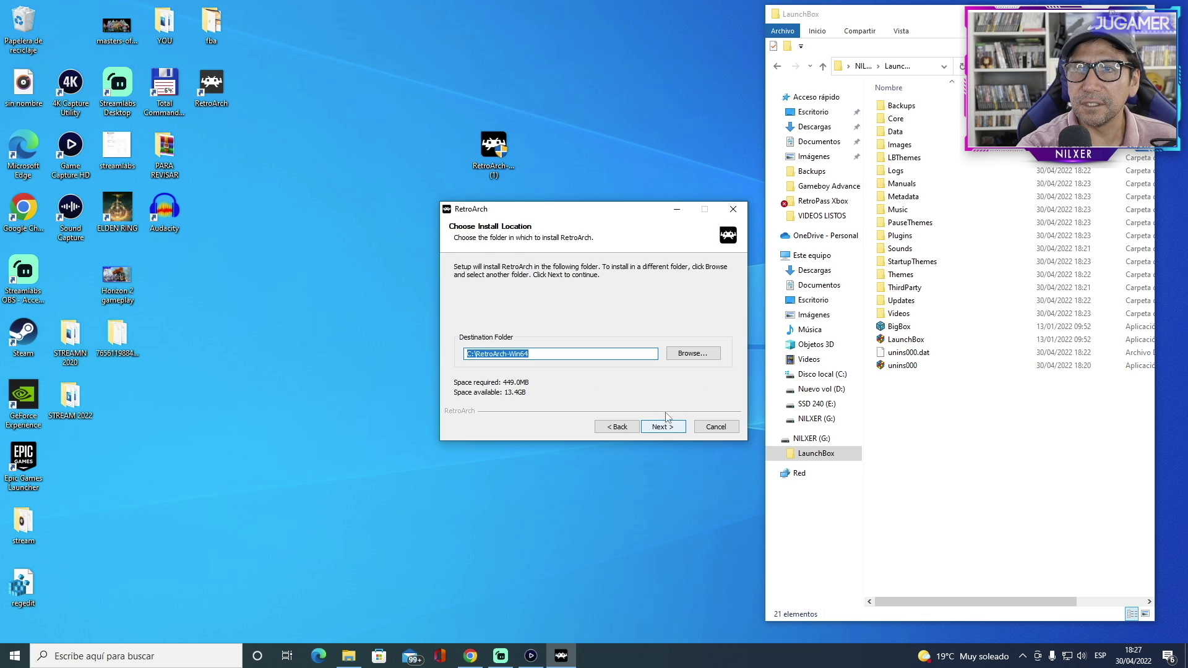
- Choose the NILXER (G:) drive as RetroArch's destination, using a RetroArch folder there, and carry out the installation
click(685, 359)
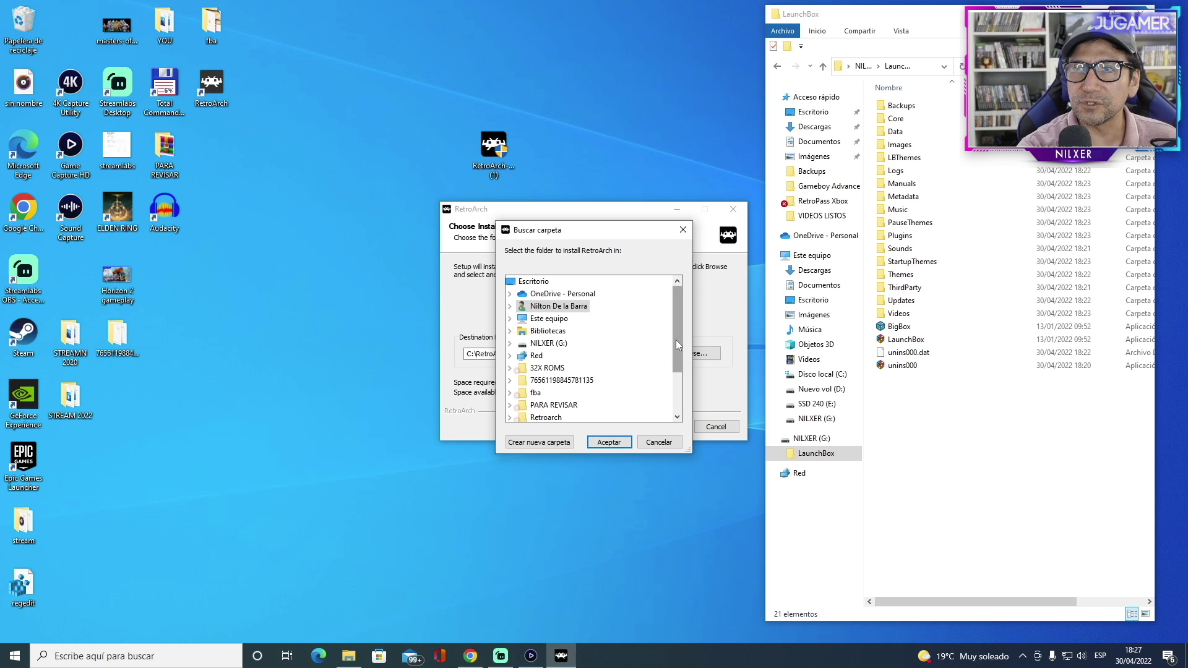
mouse_move(676, 340)
mouse_down()
mouse_move(672, 389)
mouse_move(672, 343)
mouse_up()
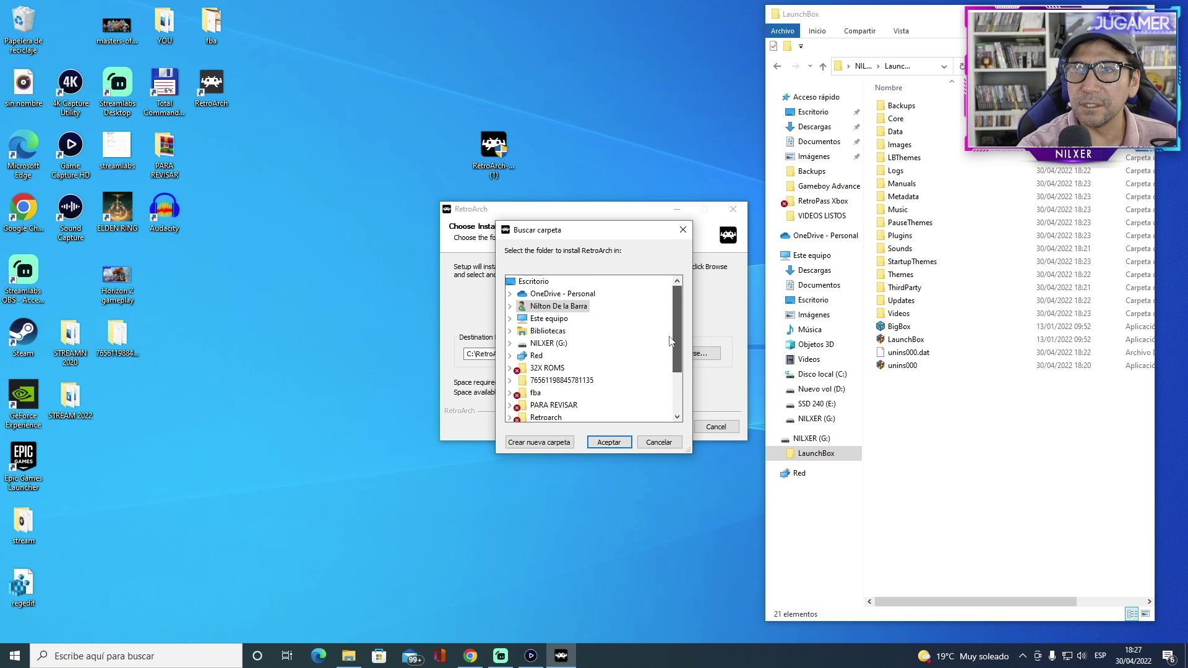
double_click(573, 342)
click(610, 442)
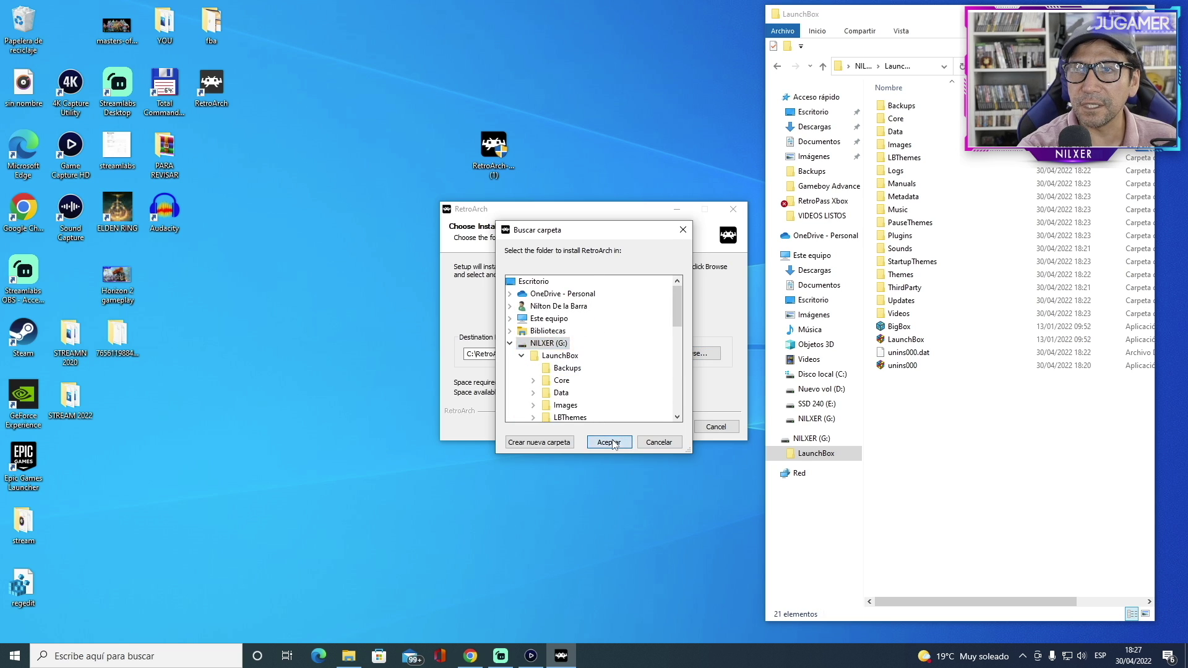
click(605, 350)
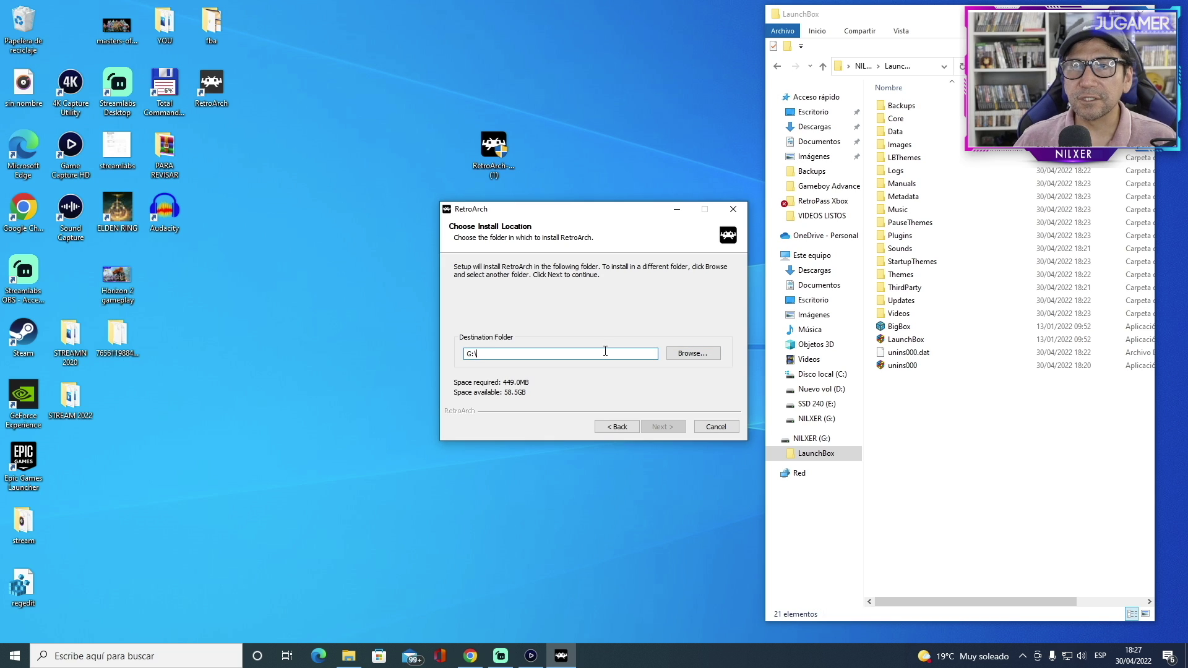
key(Return)
- Create a folder named roms in the root of the NILXER (G:) drive
click(811, 438)
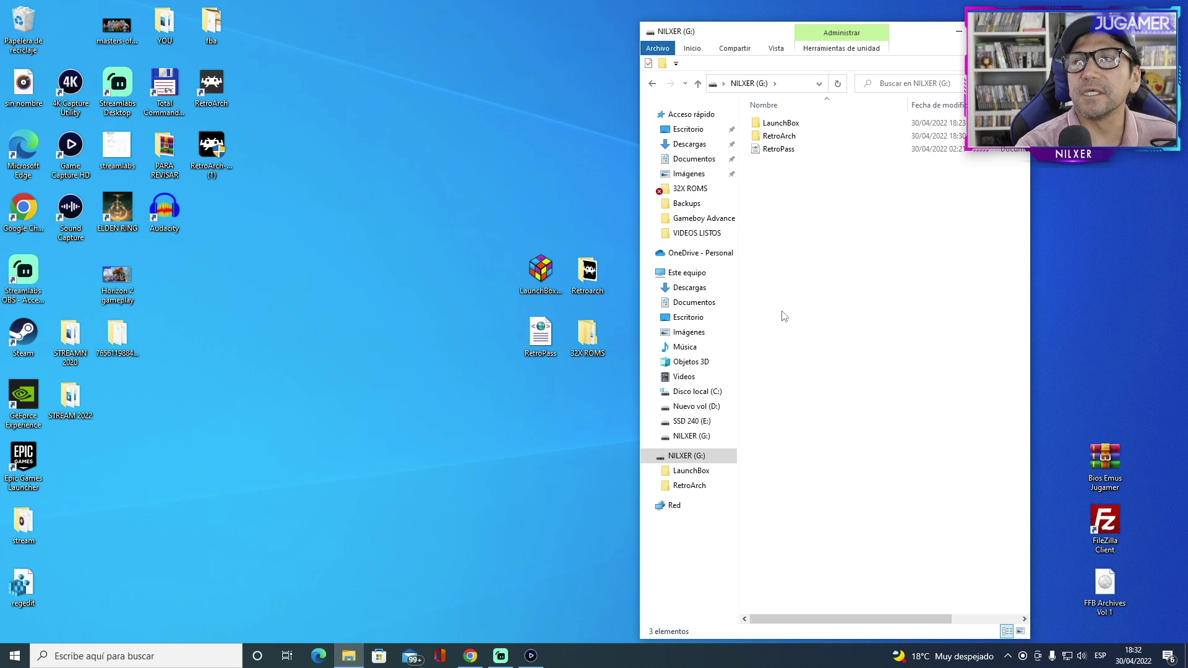
right_click(798, 221)
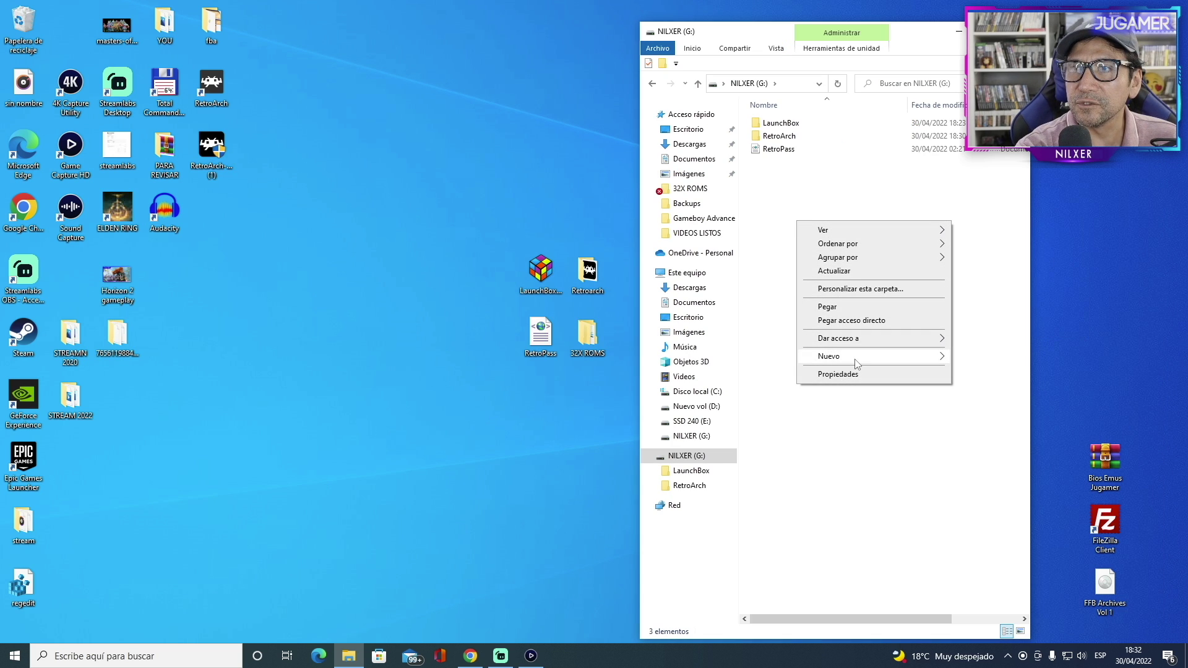
mouse_move(863, 356)
click(984, 356)
text(roms)
key(Return)
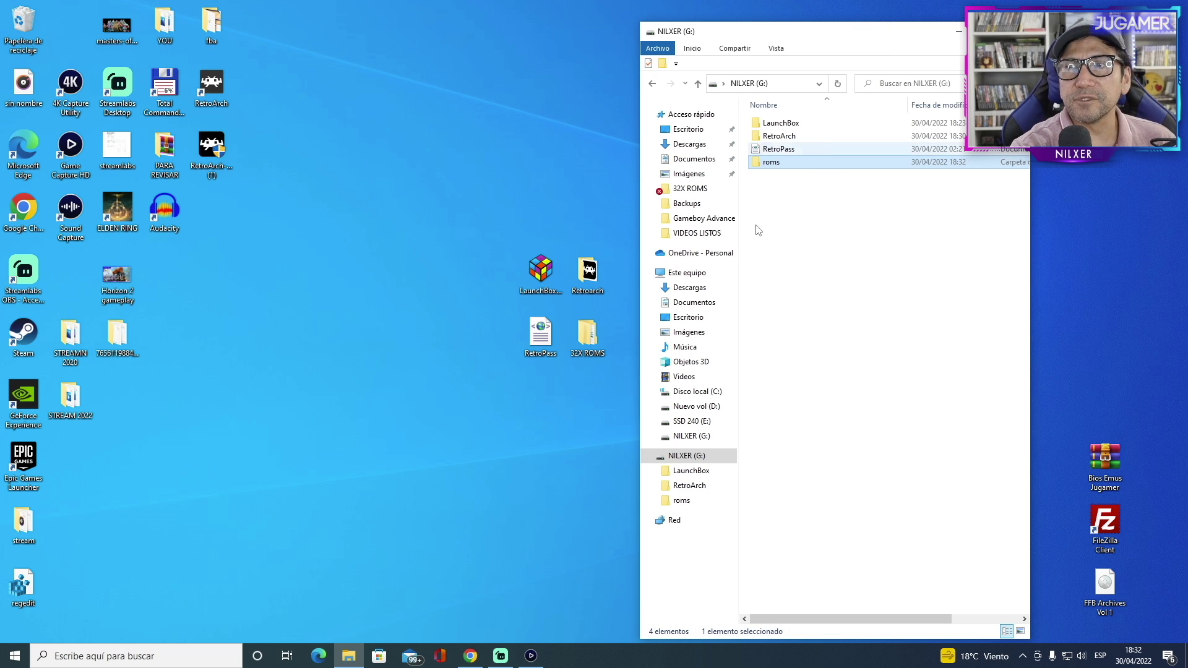
- Create a subfolder named 32x inside the roms folder
double_click(806, 162)
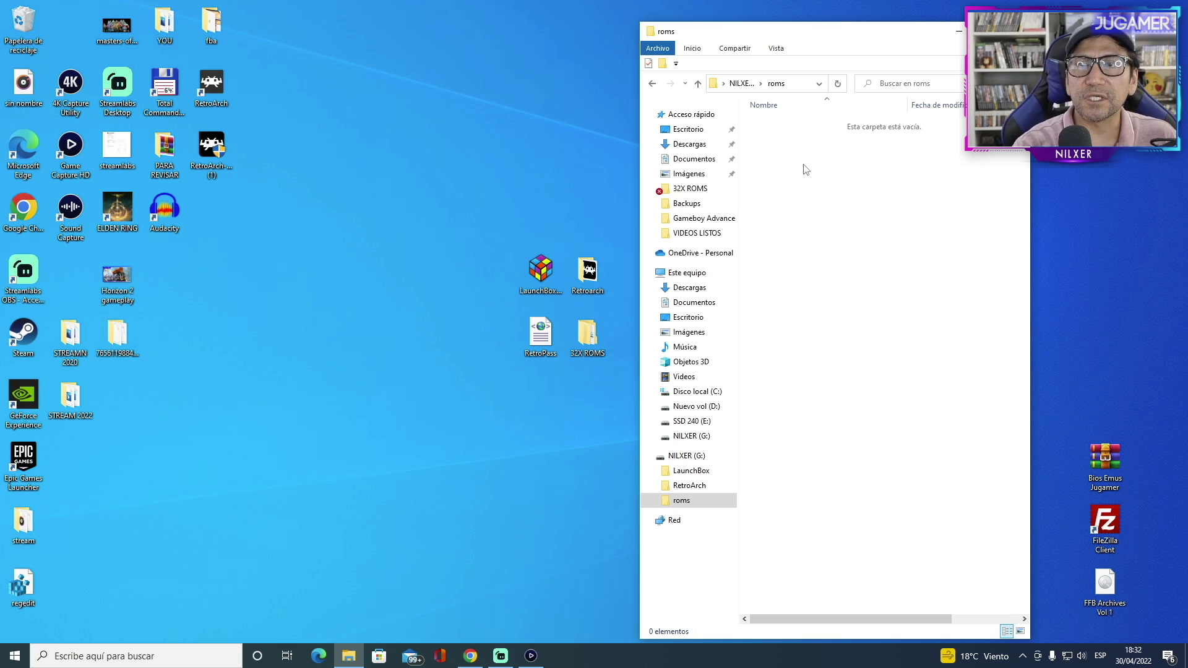
right_click(797, 164)
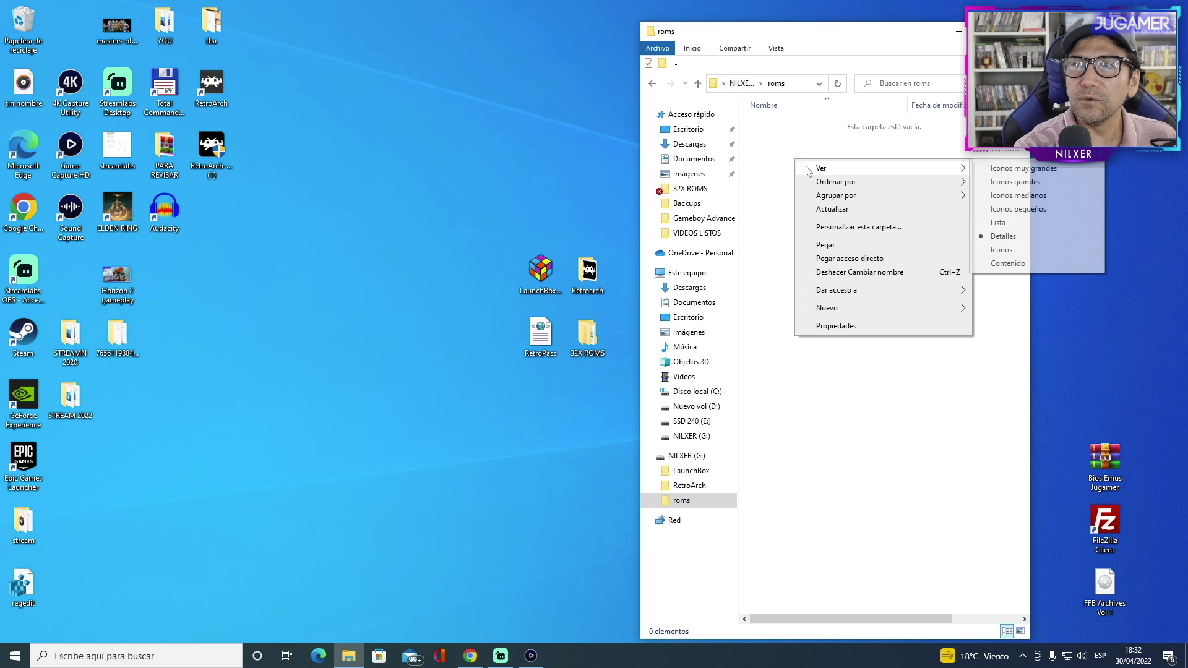
mouse_move(852, 310)
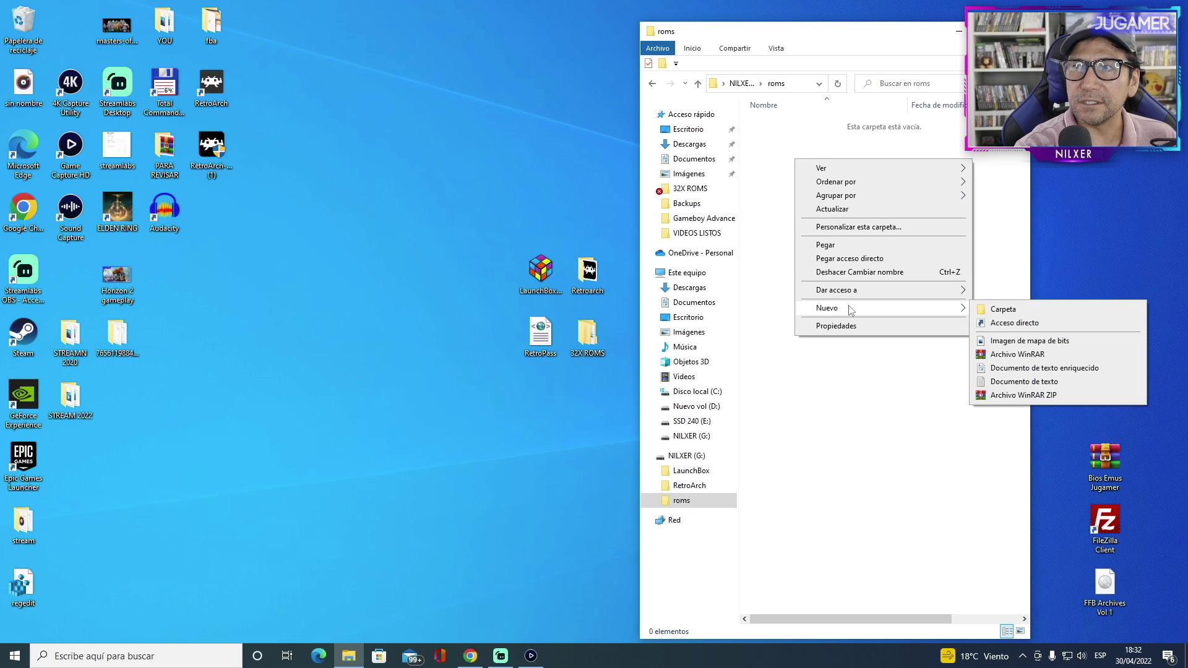
click(996, 309)
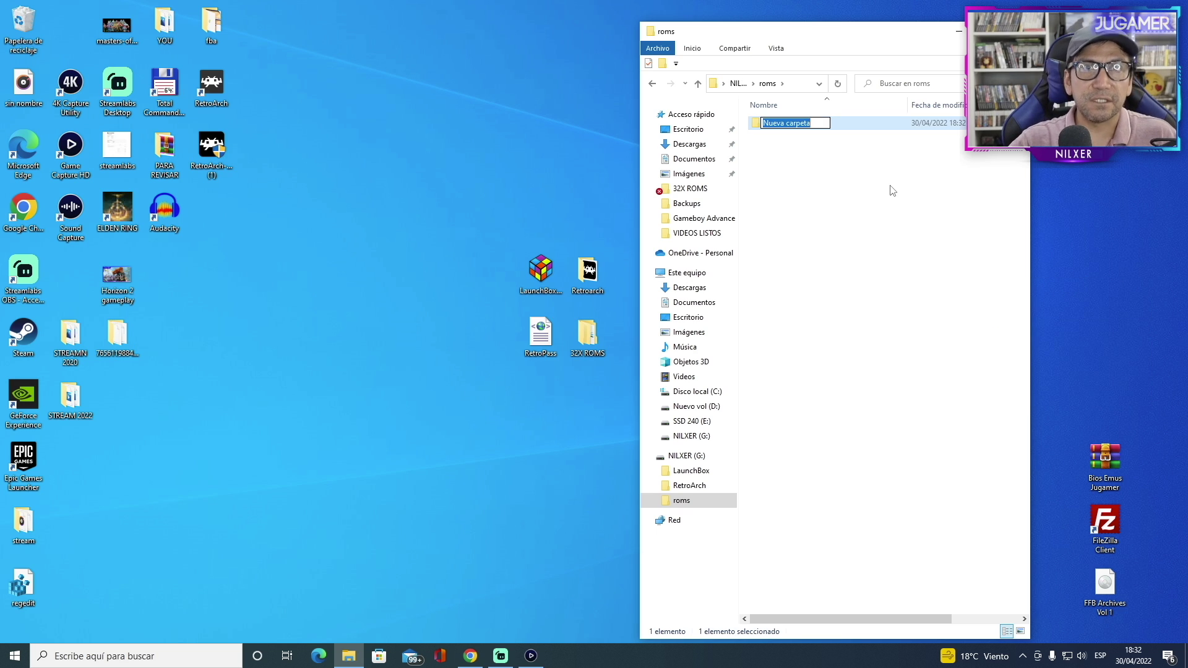
text(32x)
key(Return)
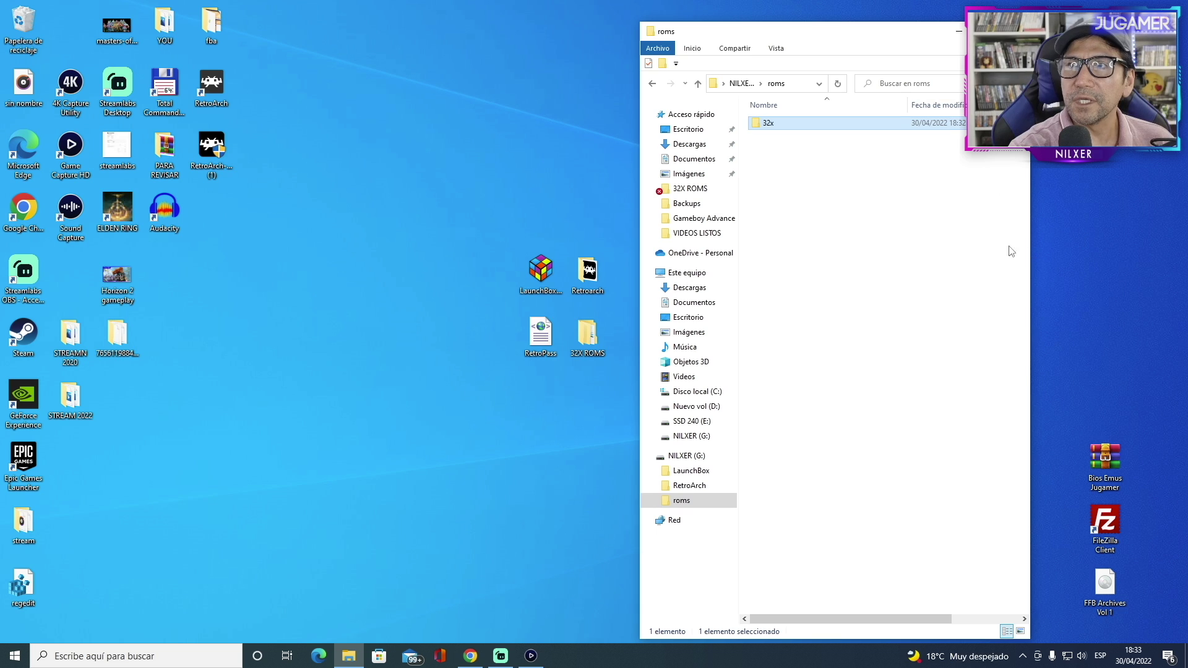
- Copy all the game archives, from Mortal Kombat II to Primal Rage, in the desktop's 32X ROMS folder
click(653, 84)
double_click(828, 148)
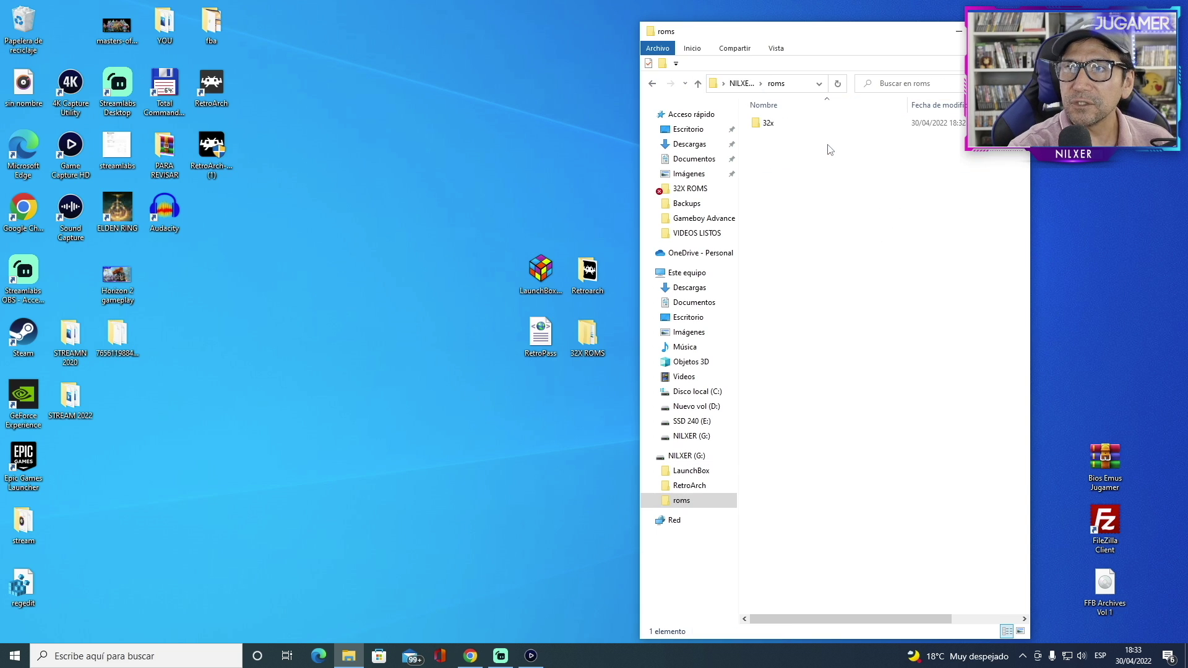
double_click(817, 126)
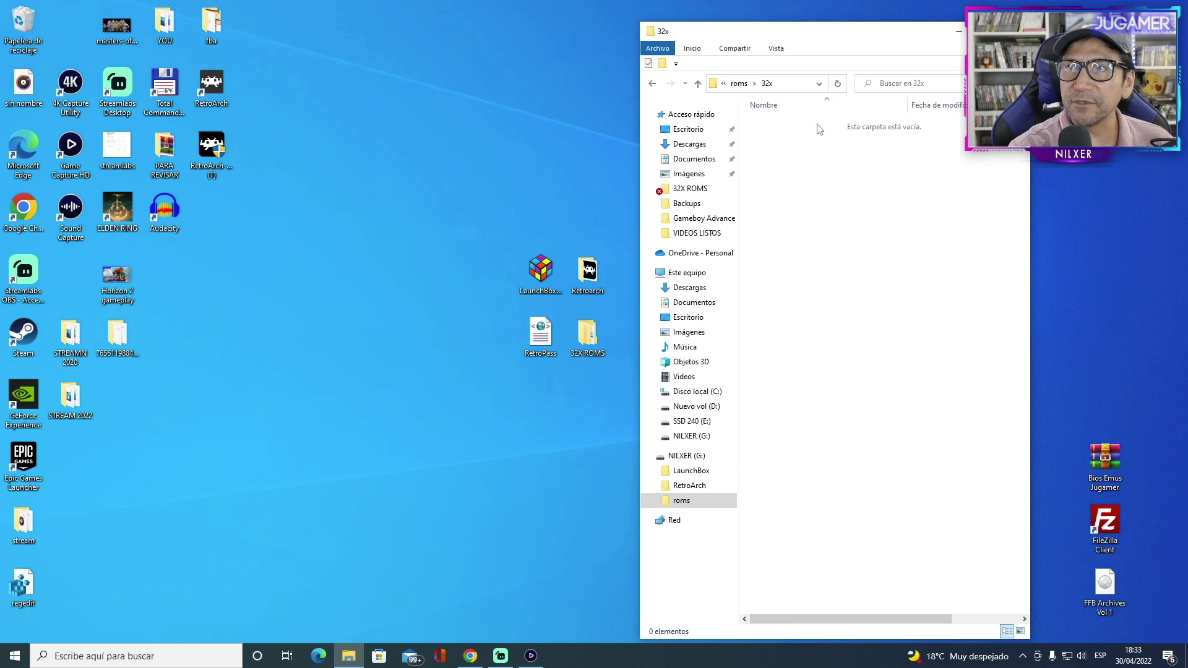
double_click(592, 337)
drag(839, 233, 750, 117)
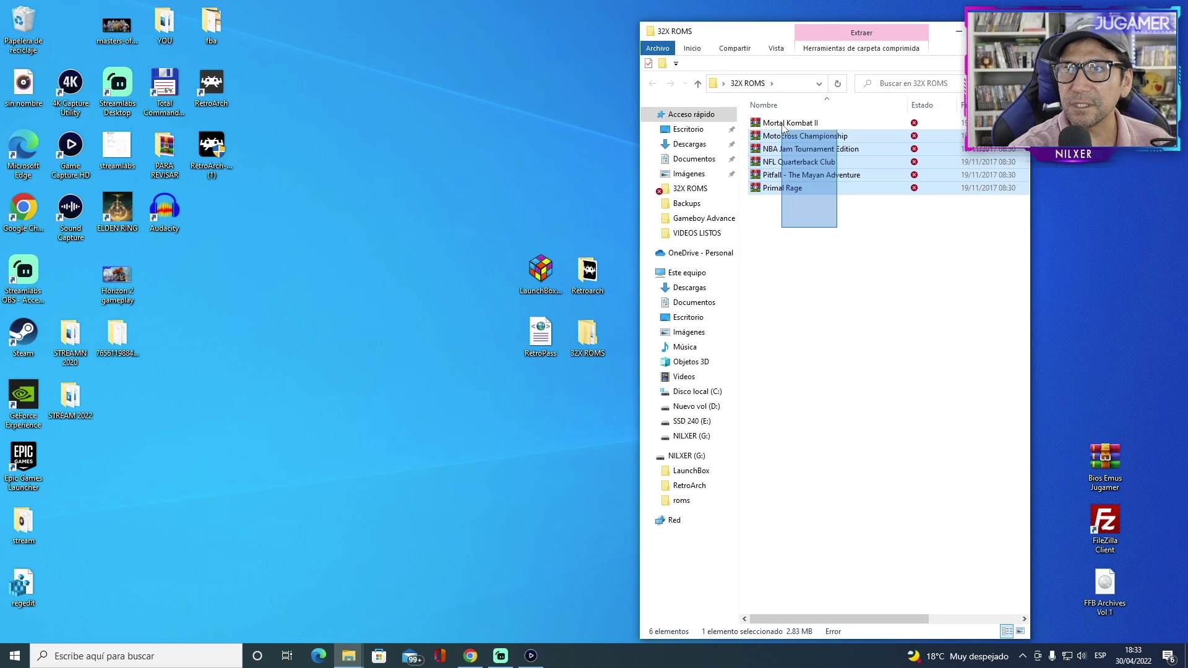
right_click(852, 121)
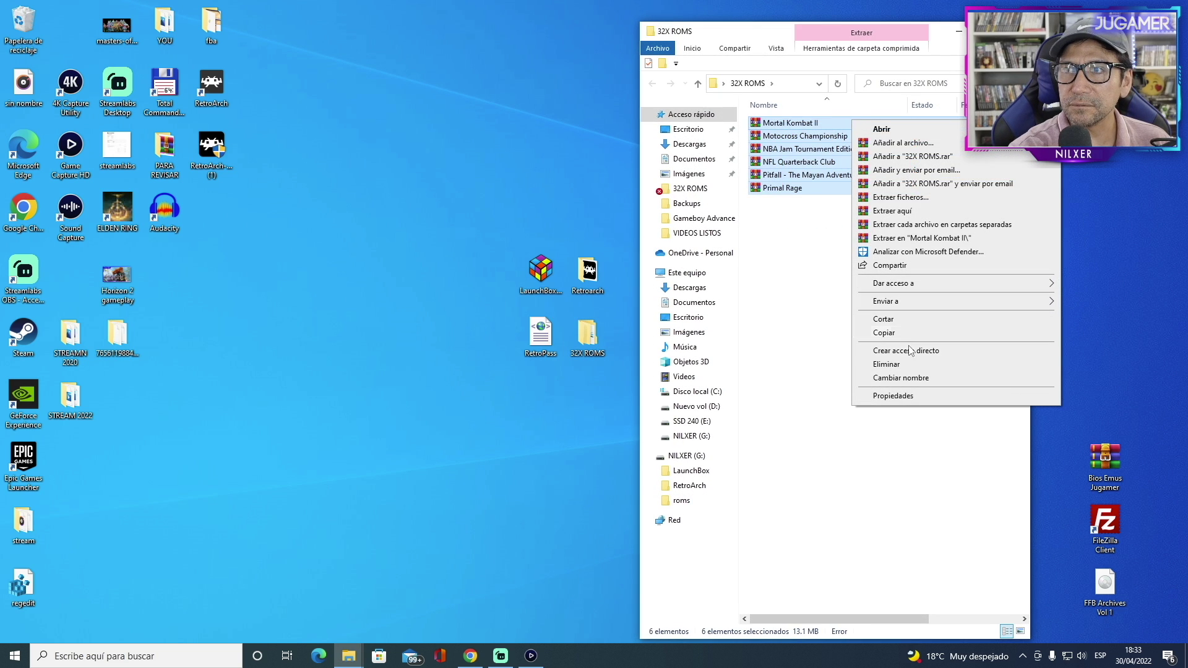
click(889, 332)
- Paste the copied game archives into the roms\32x folder on the NILXER (G:) drive
click(686, 456)
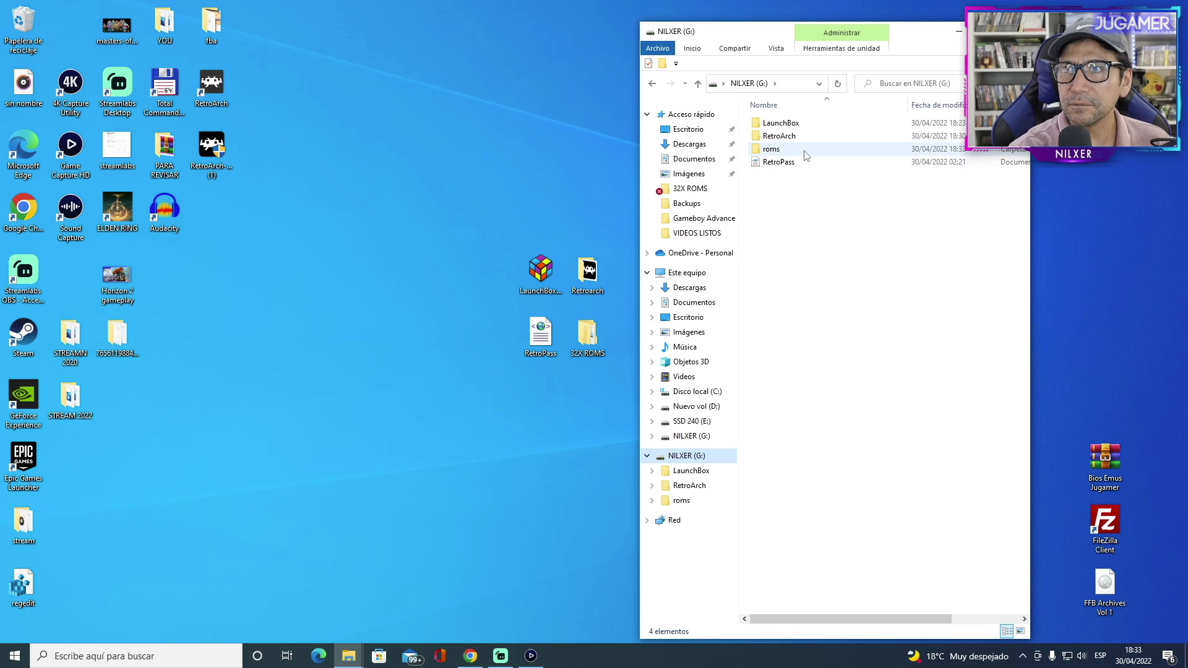
double_click(798, 149)
double_click(793, 124)
right_click(803, 176)
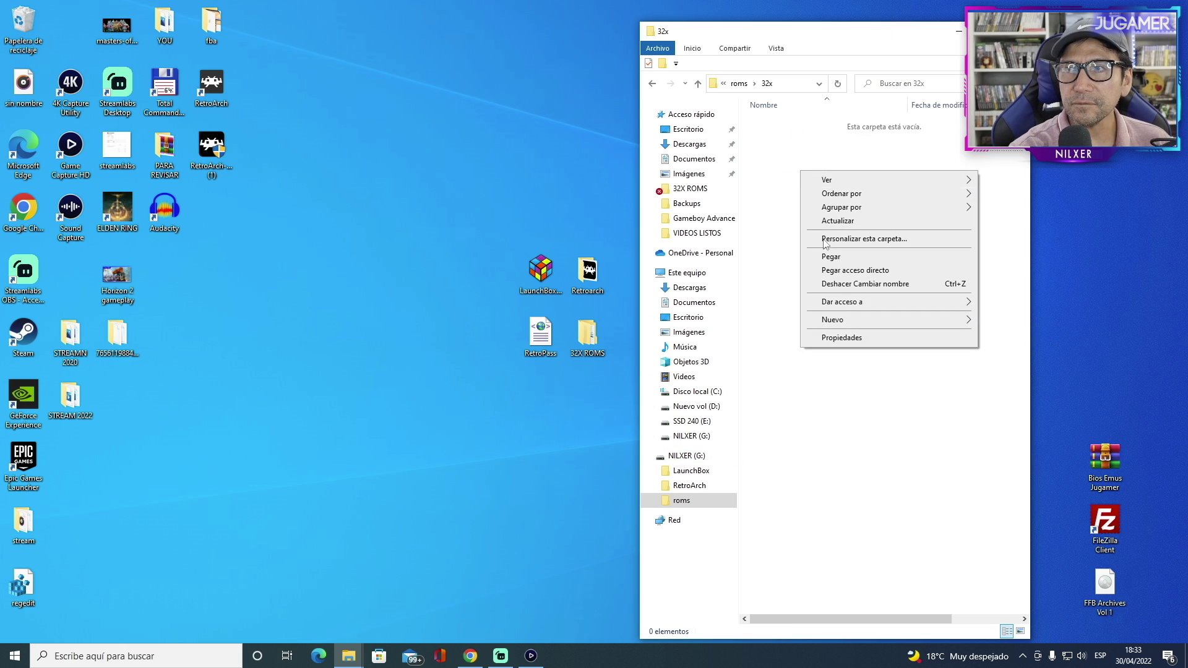
click(833, 257)
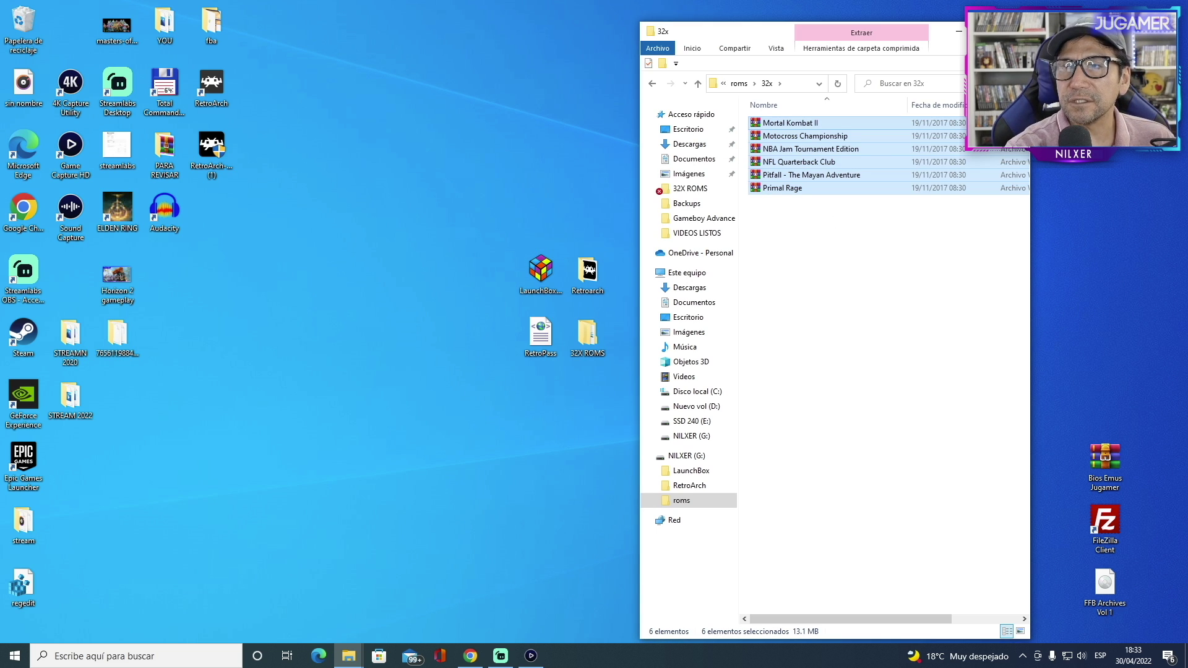
click(910, 229)
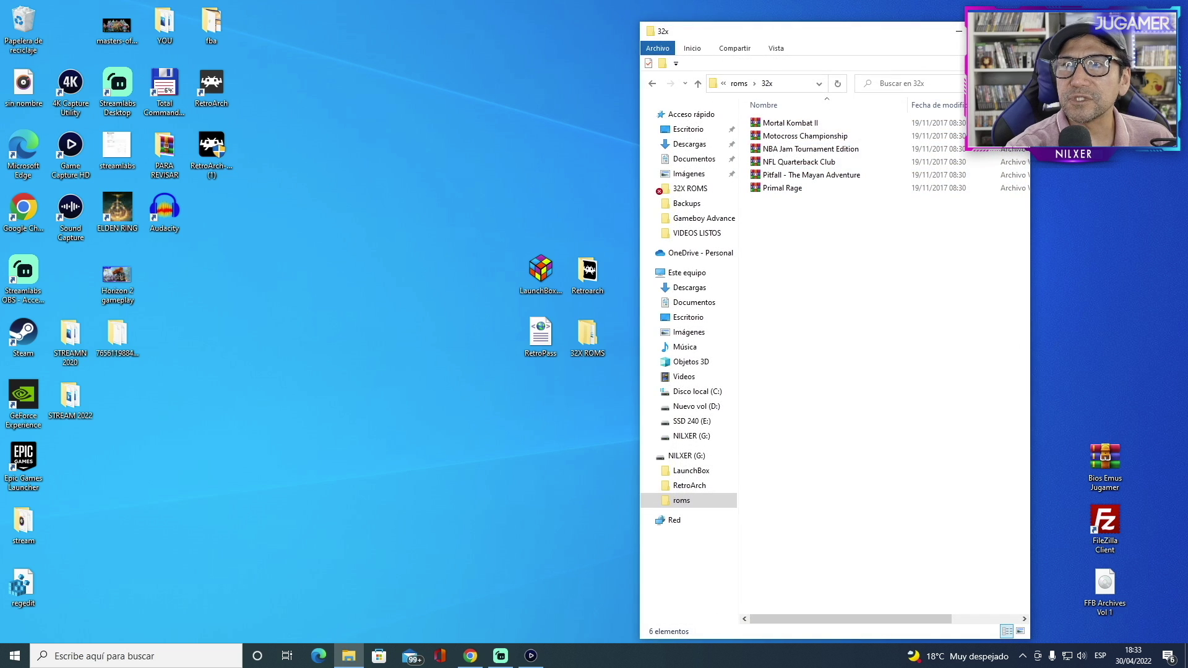
- Return to the root of the NILXER (G:) drive and open the LaunchBox folder
click(655, 84)
click(655, 84)
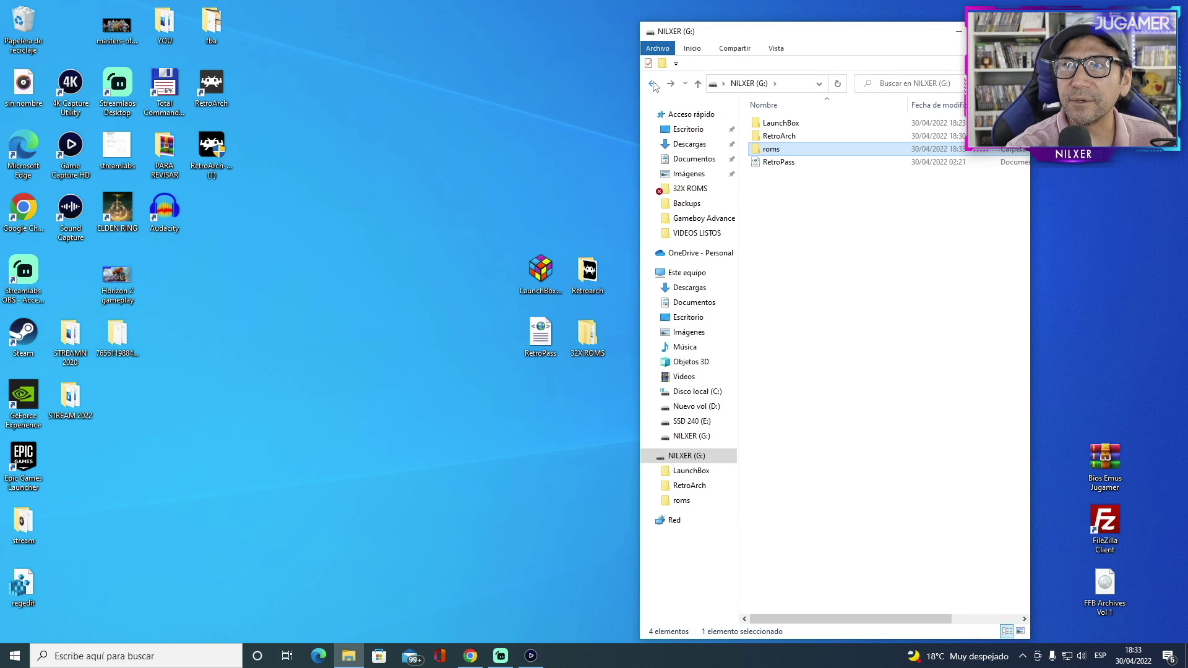
click(848, 225)
click(781, 123)
right_click(807, 127)
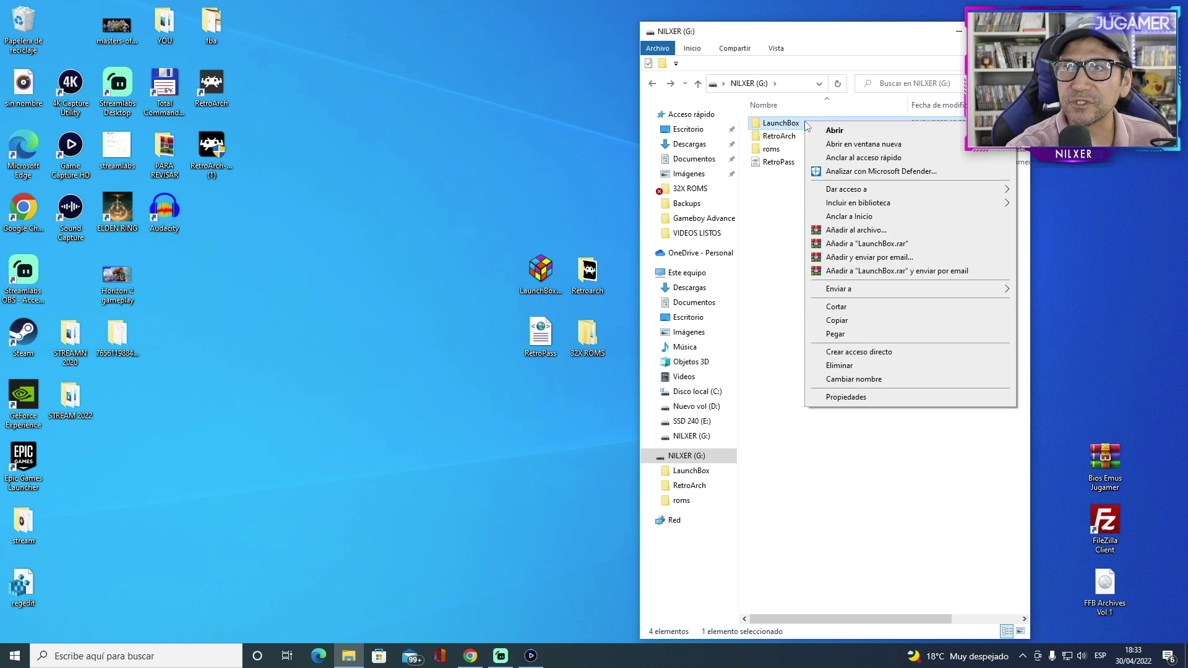
click(799, 216)
double_click(808, 124)
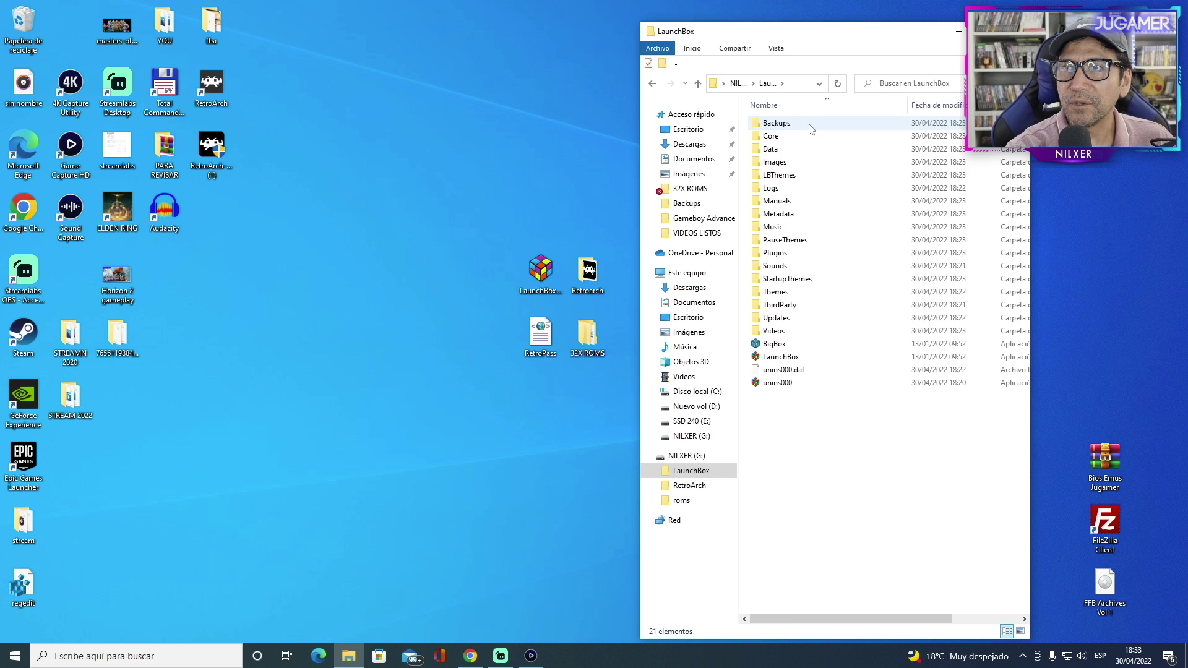
- Run the LaunchBox application from its folder on the G: drive as administrator
right_click(813, 359)
click(807, 362)
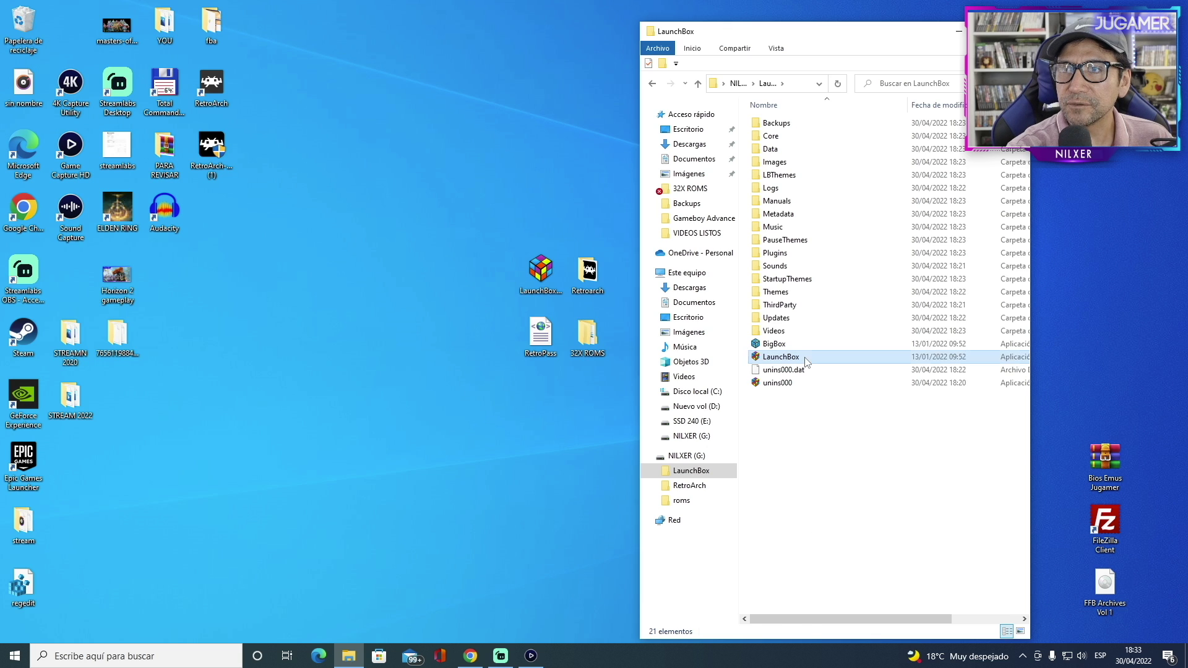
right_click(807, 360)
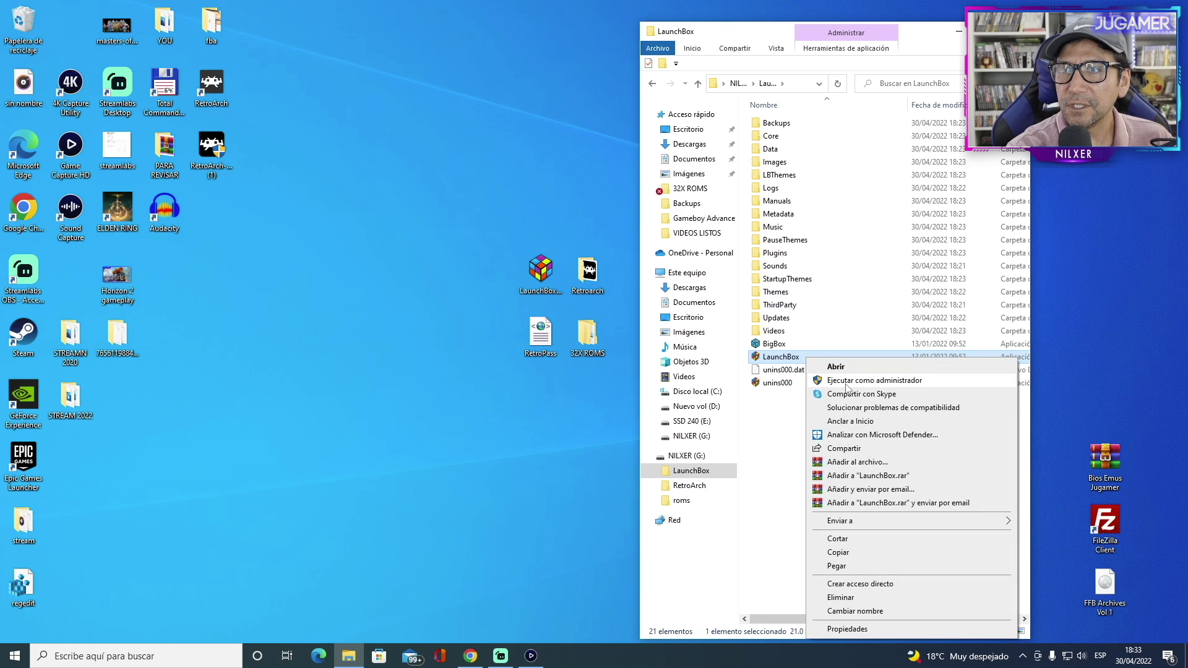
click(847, 382)
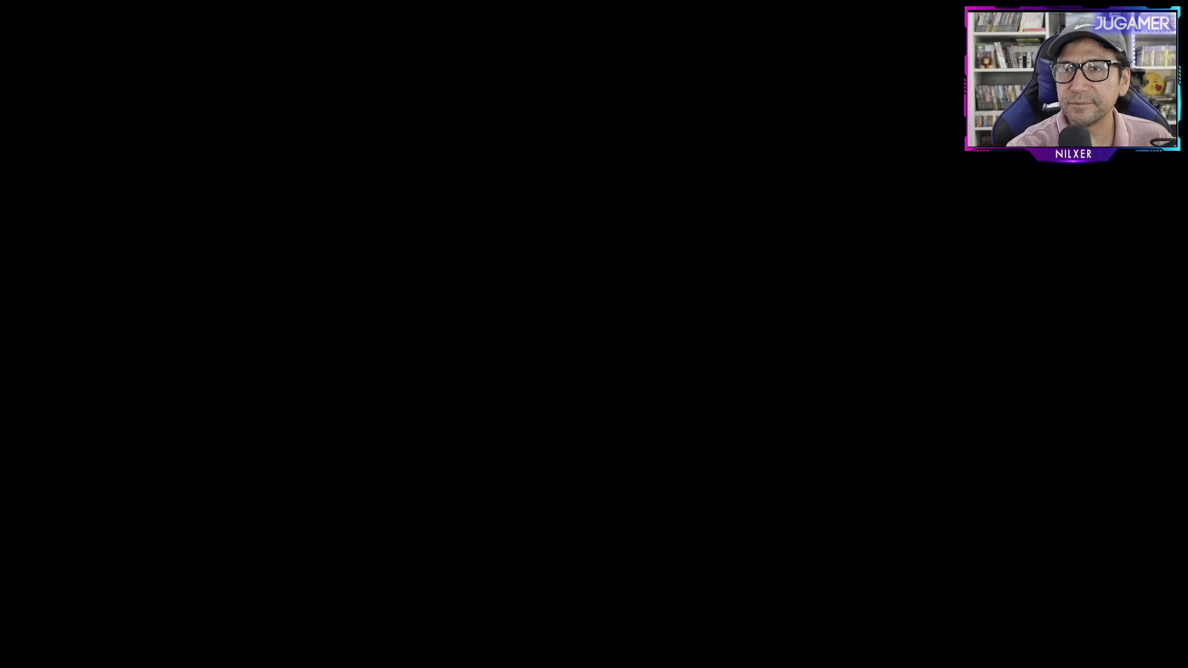
click(808, 437)
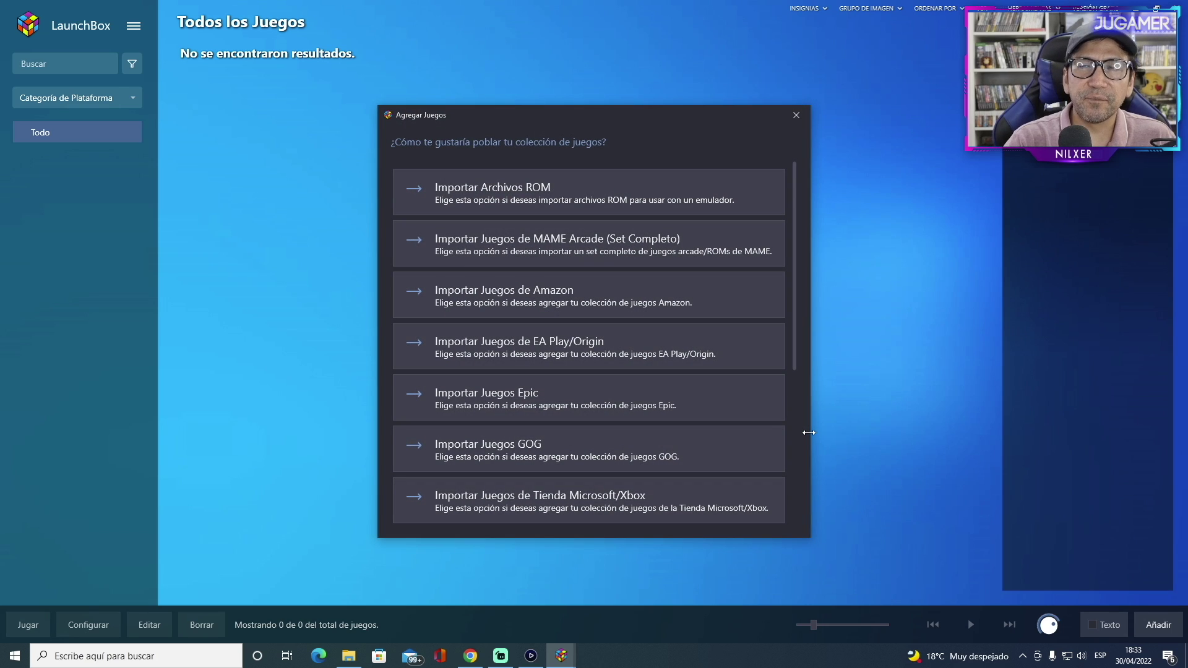
- Dismiss the game import dialog and start adding a new emulator in LaunchBox's emulator manager
click(796, 116)
click(134, 27)
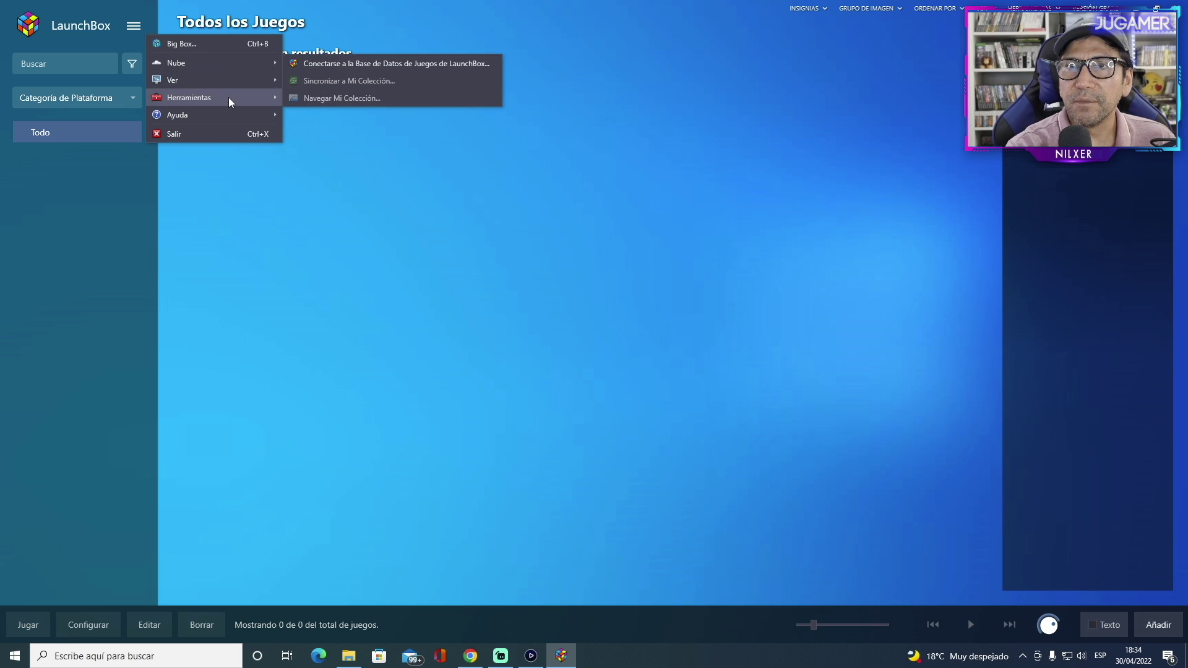
mouse_move(228, 98)
mouse_move(366, 118)
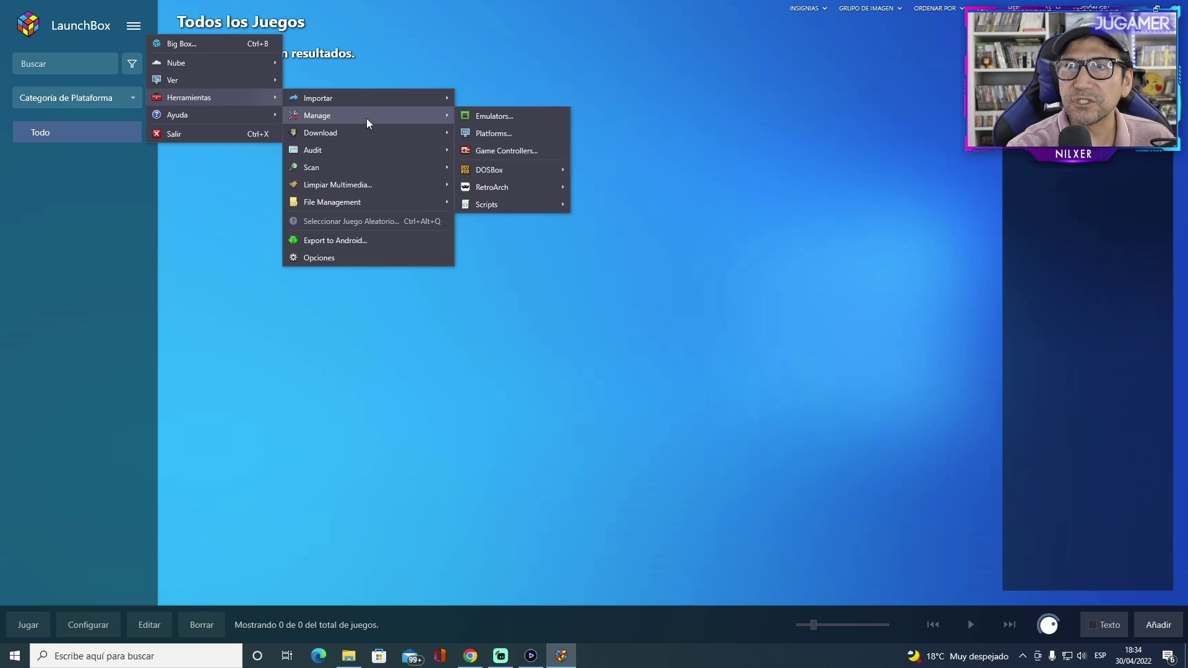
click(477, 116)
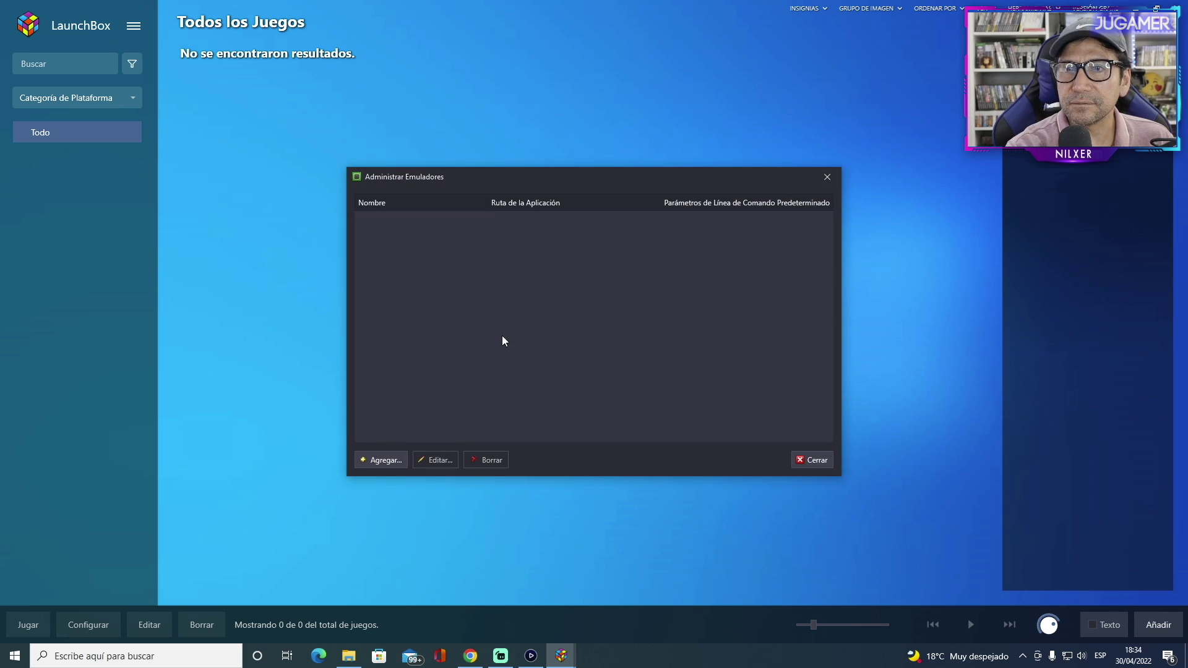
click(385, 461)
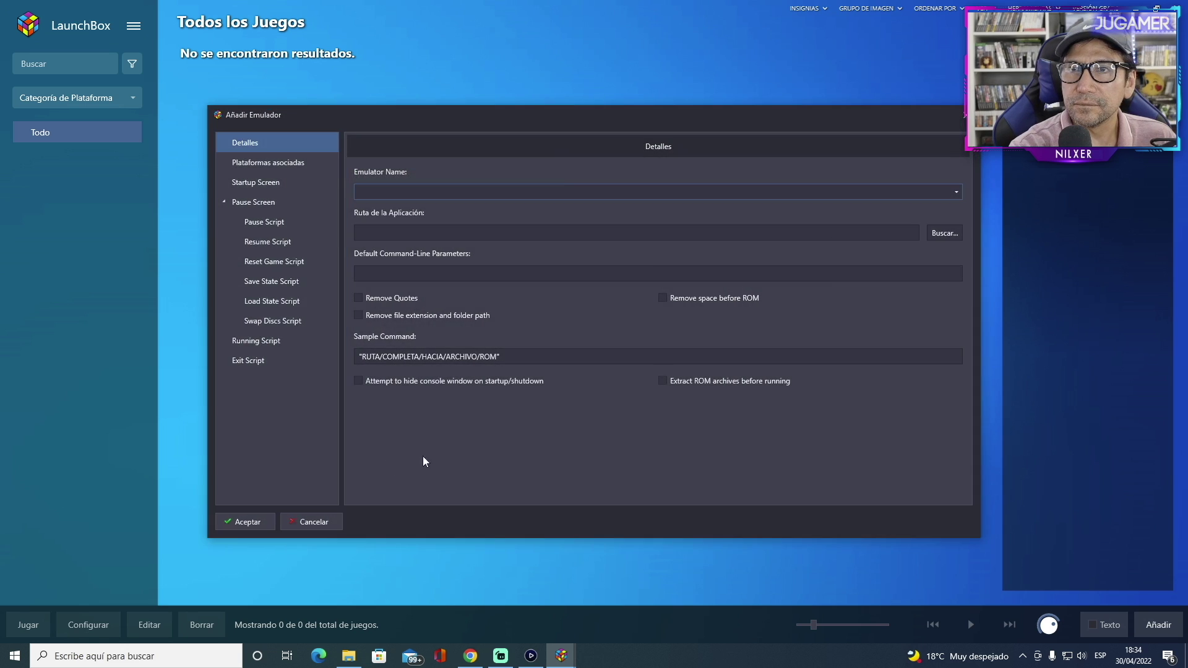
- Choose Retroarch as the name of the new emulator
click(956, 192)
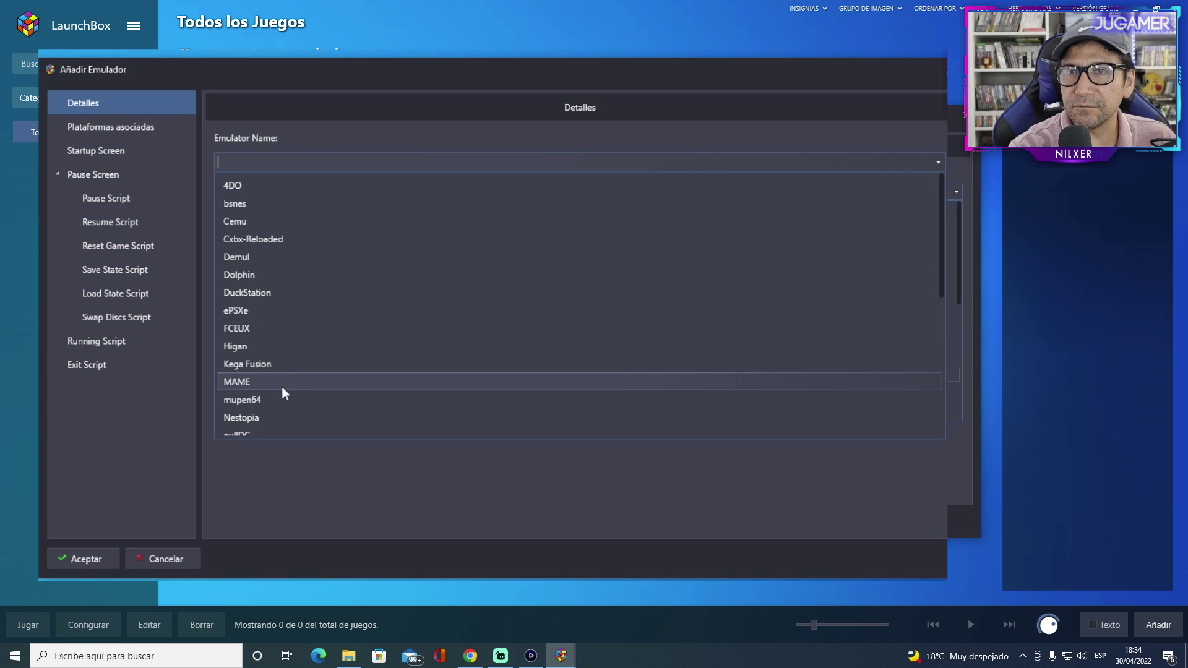
click(350, 145)
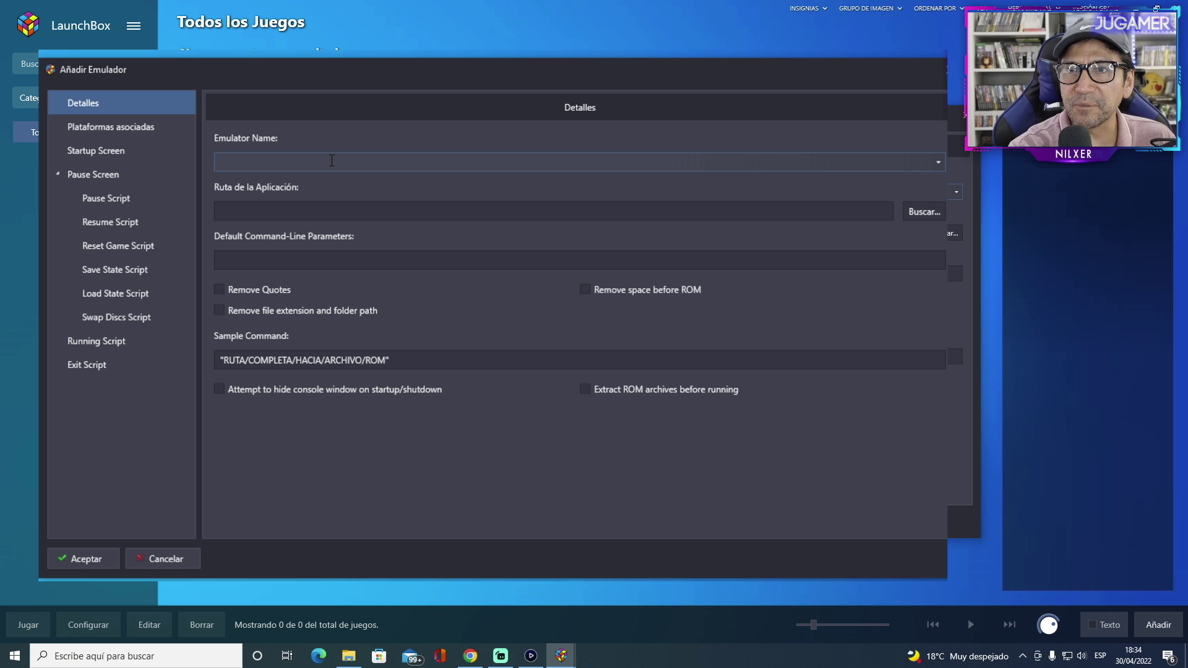
click(938, 162)
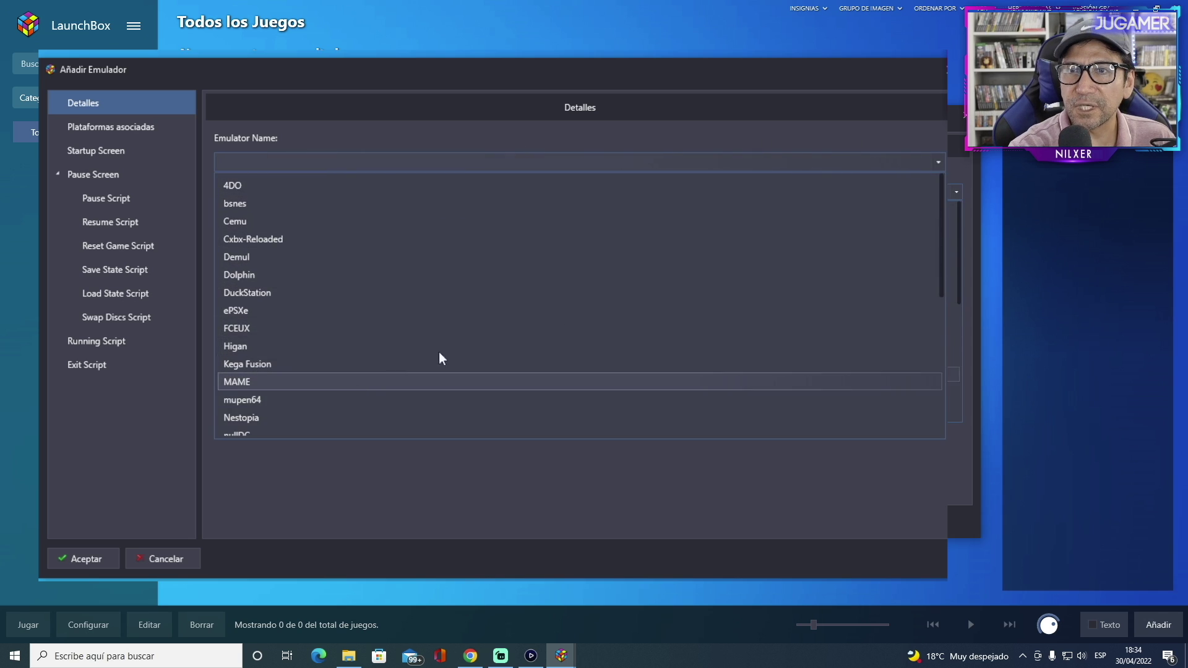
scroll(936, 279, down, 1)
drag(935, 279, 943, 351)
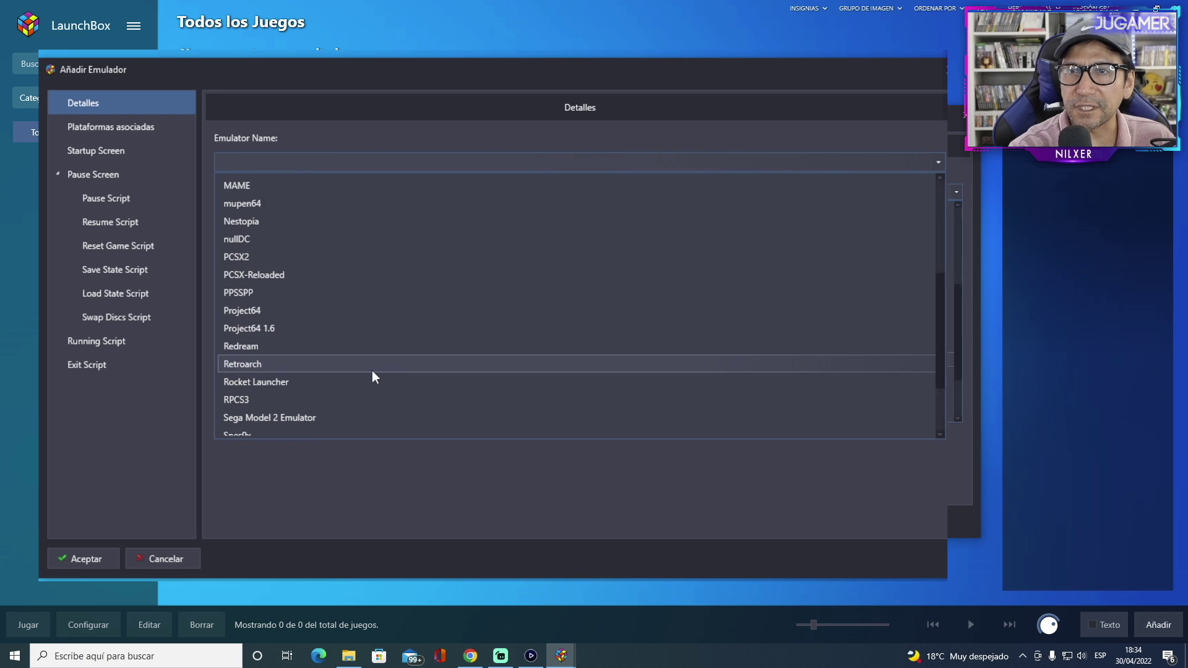
click(374, 368)
- Set the emulator's application path to the retroarch application in the RetroArch folder on NILXER (G:) and save the emulator
click(356, 210)
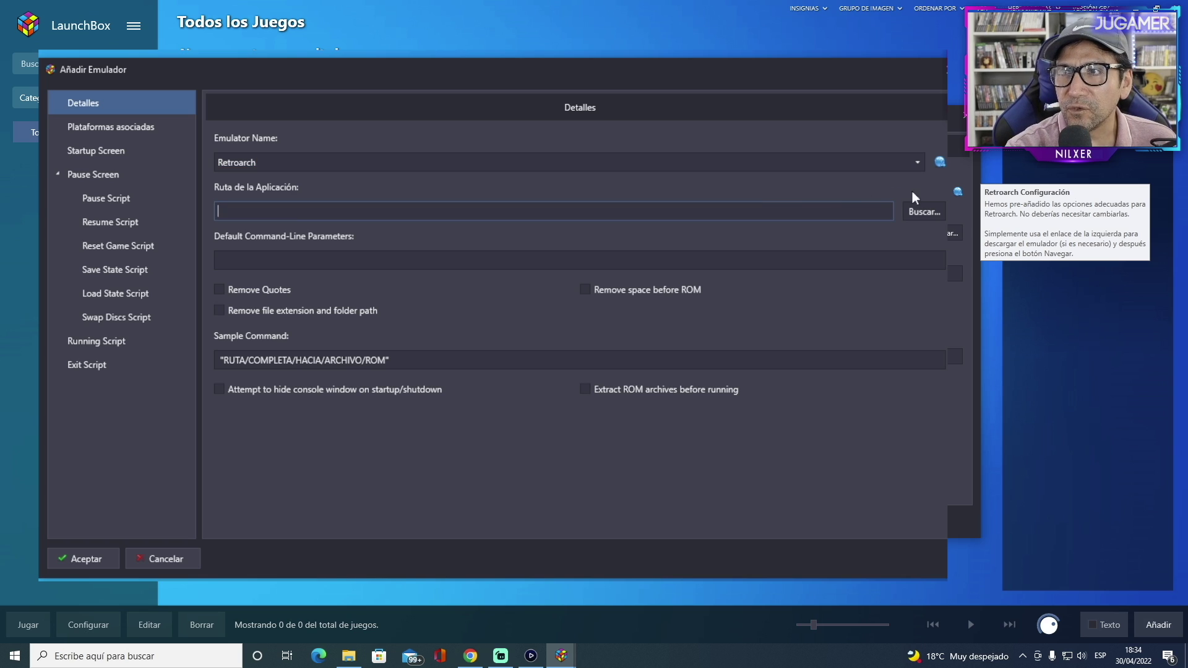
click(924, 208)
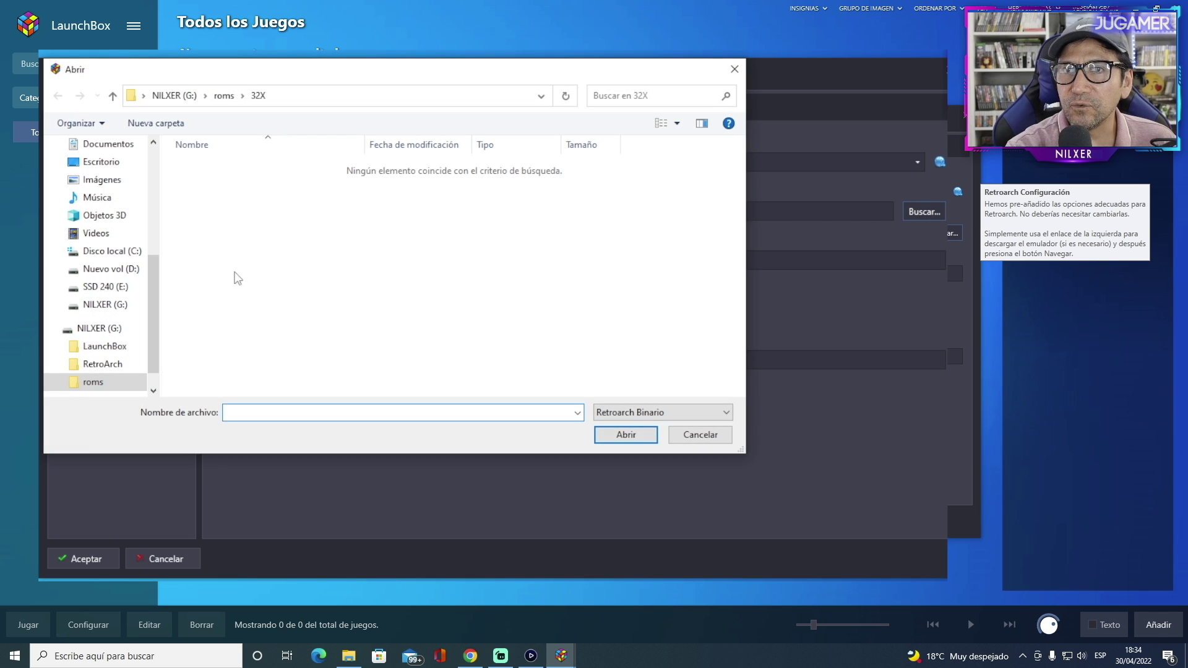
click(109, 328)
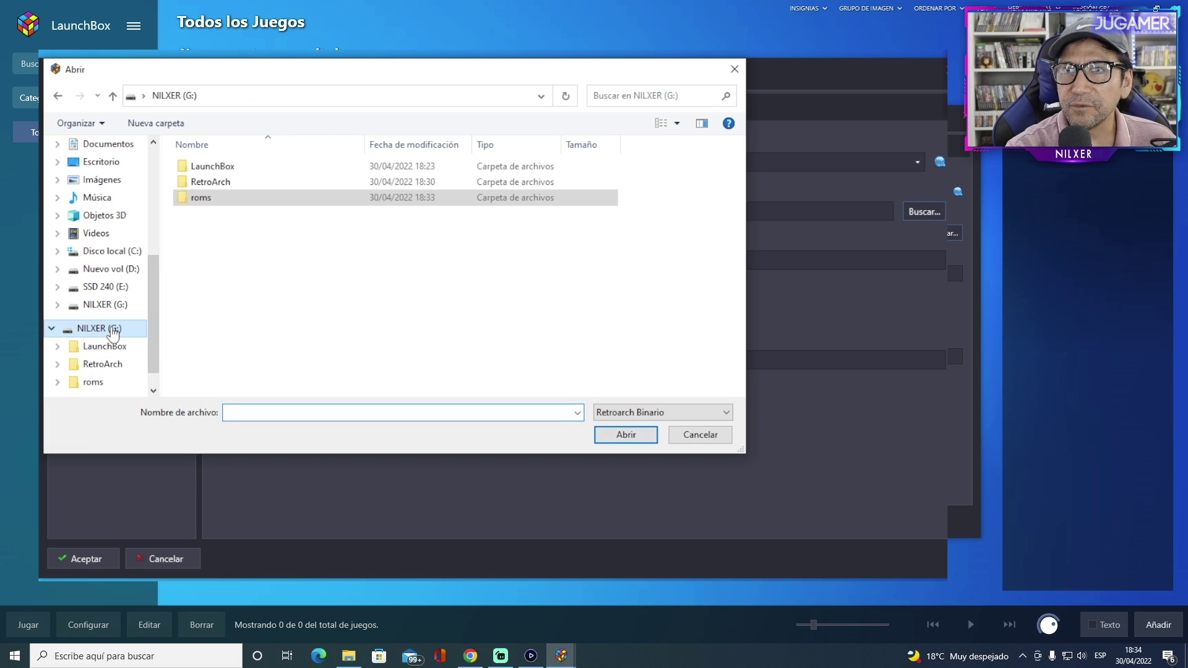
double_click(244, 183)
drag(738, 242, 737, 285)
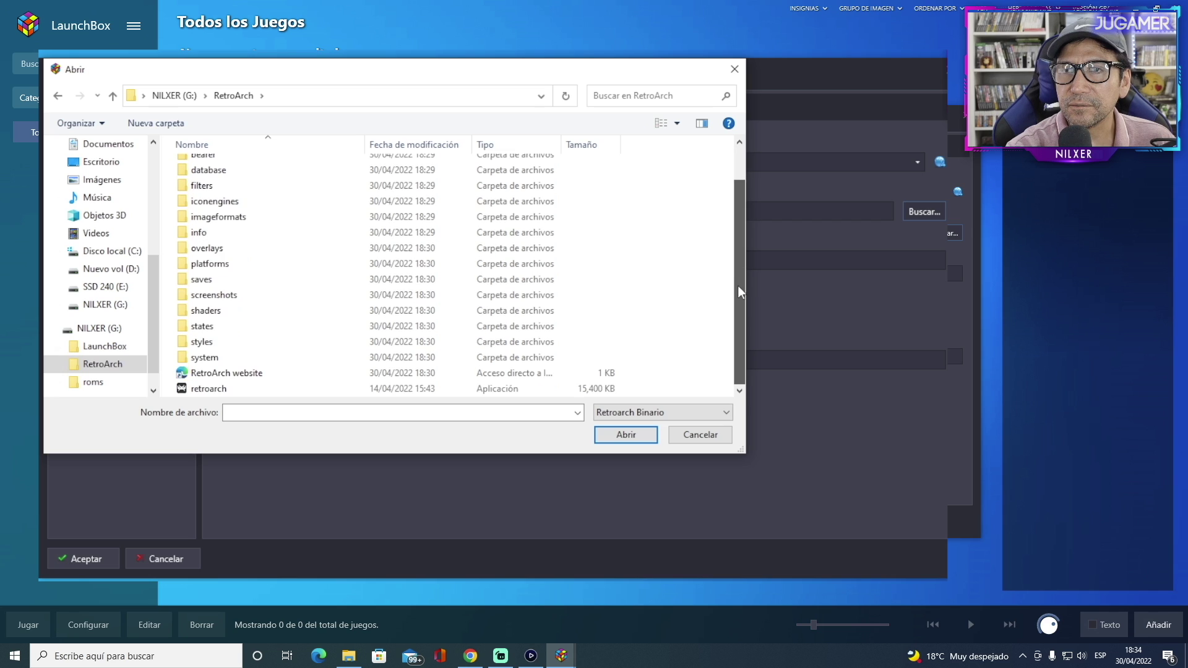
click(247, 388)
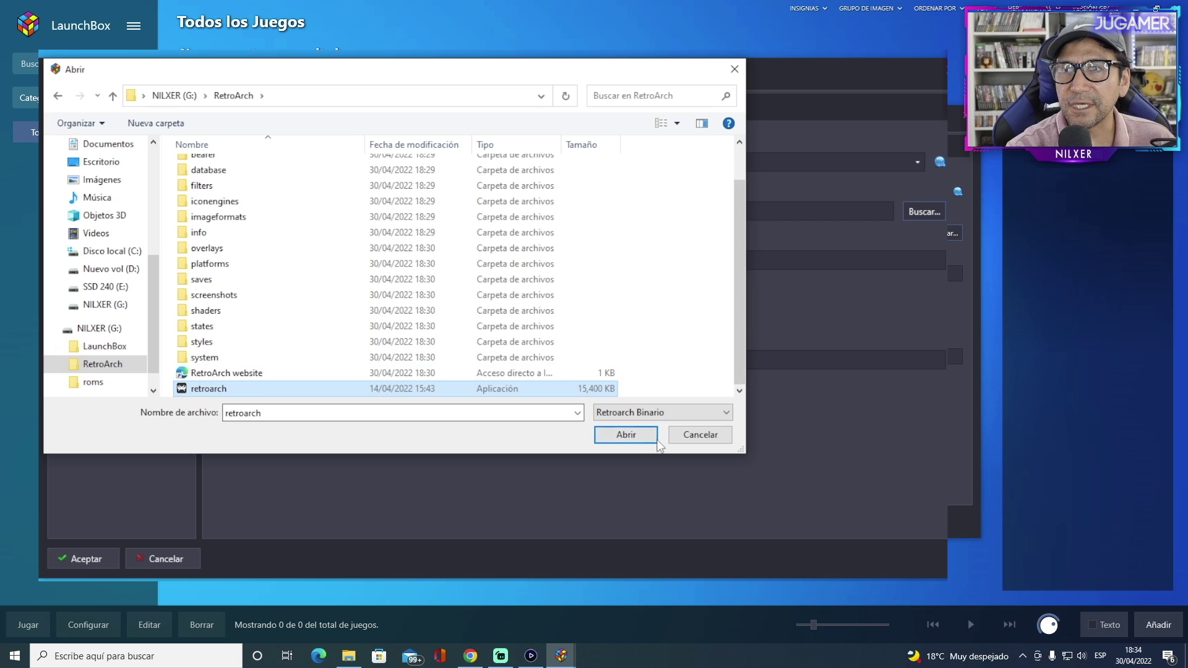
click(627, 435)
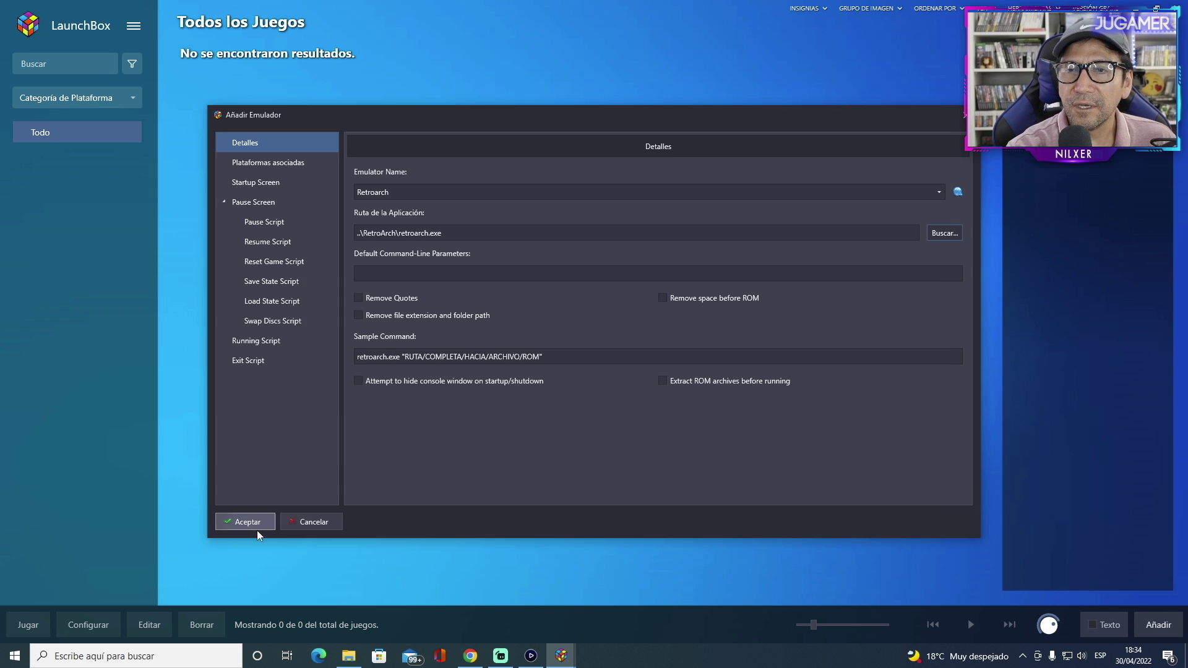
click(254, 529)
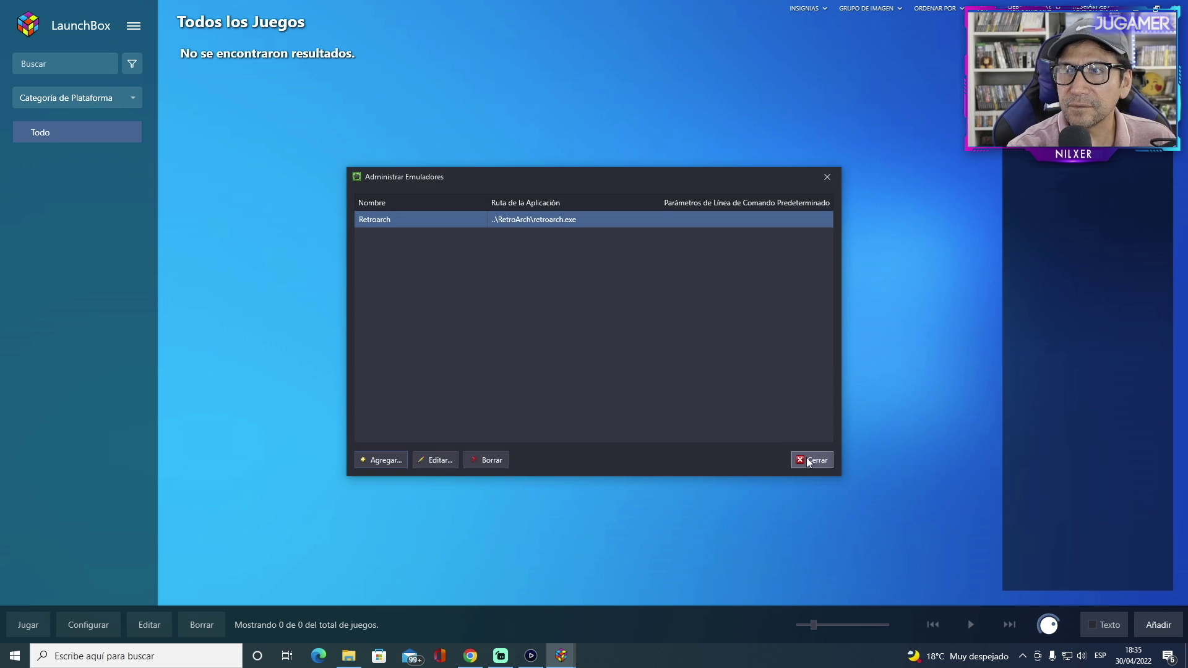